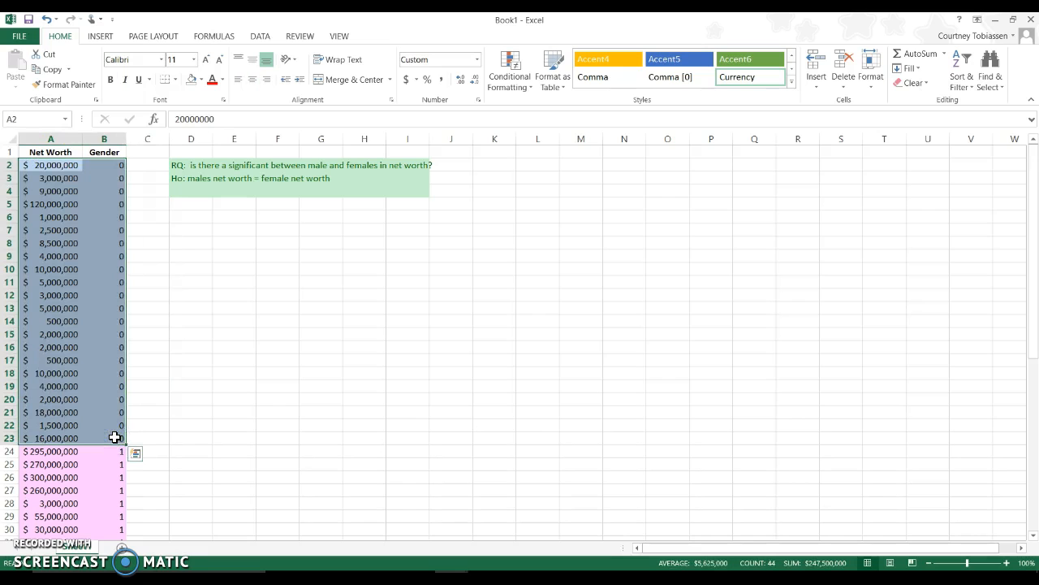
Select the Net Worth and Gender rows coded 1, A24:B52, to review the second group.
drag(46, 452, 104, 513)
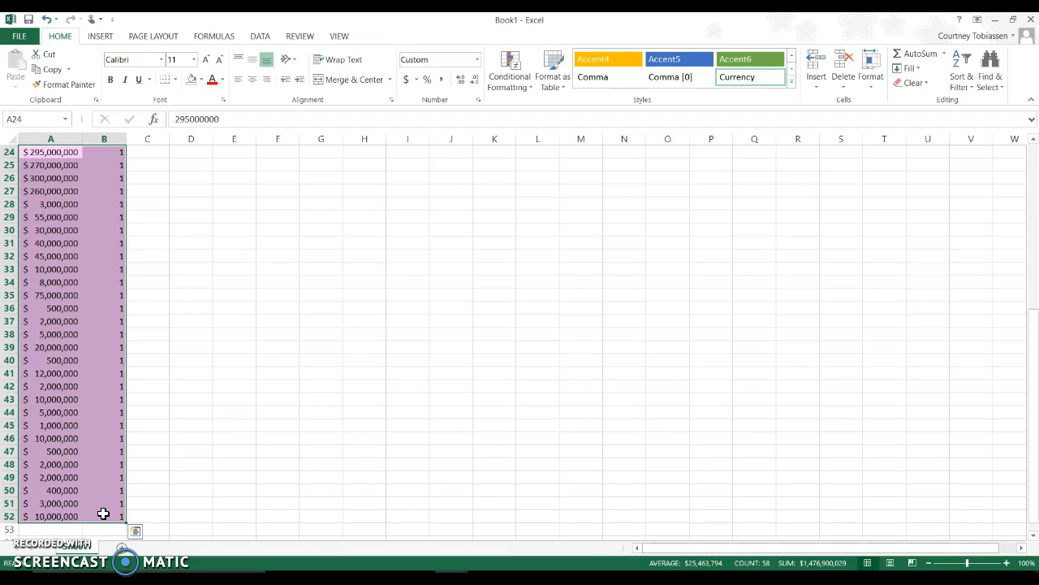
scroll(103, 513, up, 8)
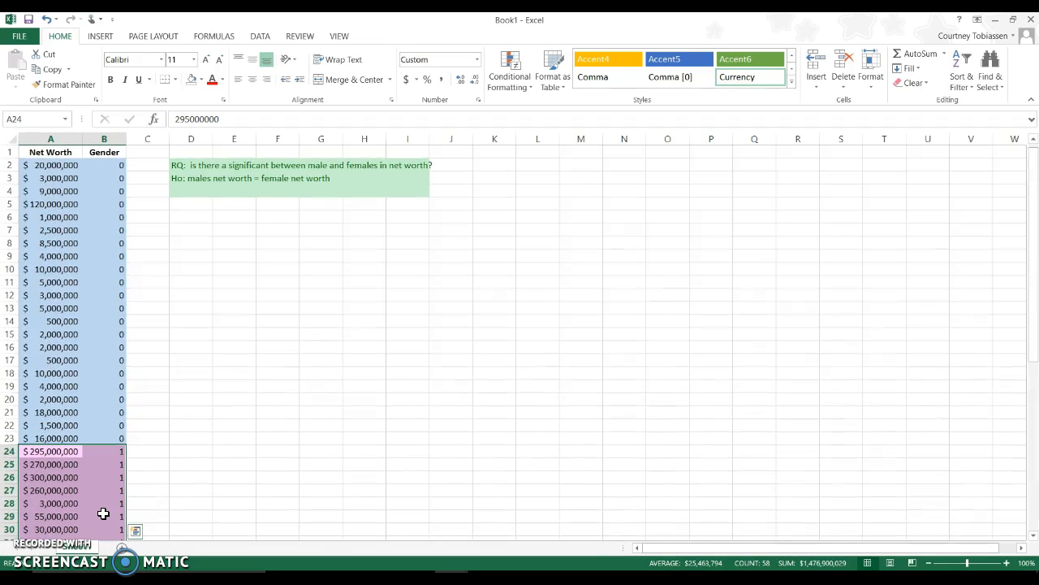
click(184, 203)
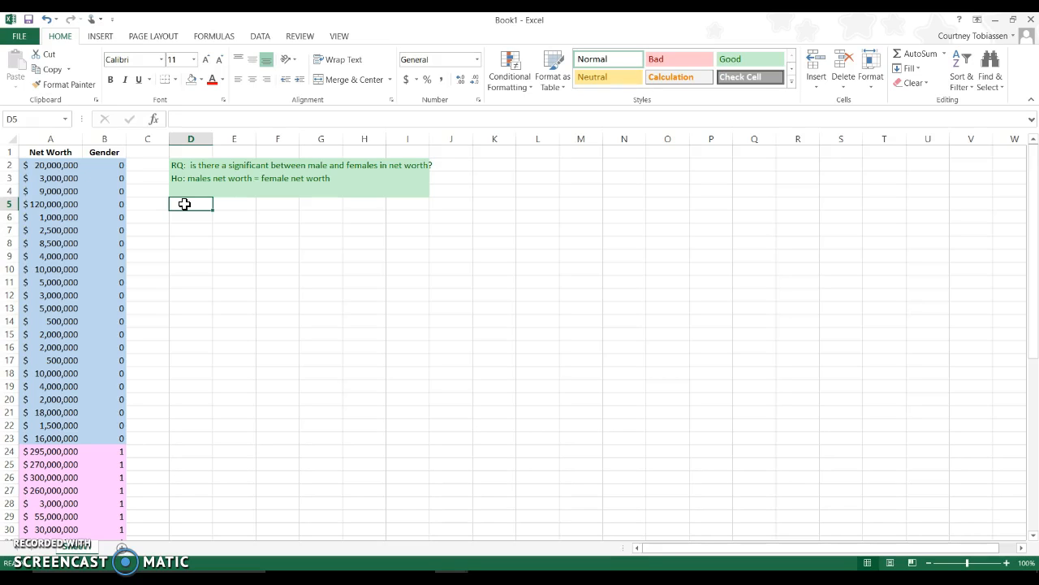
Enter the alternative hypothesis "h1: males not equal females" in cell D4.
click(198, 192)
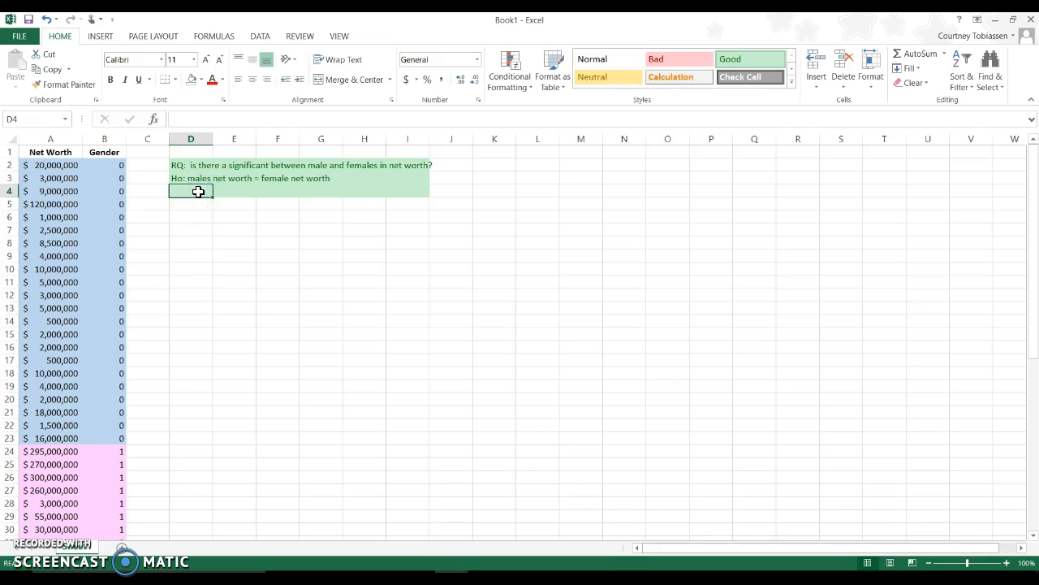
text(h1: males not equal females)
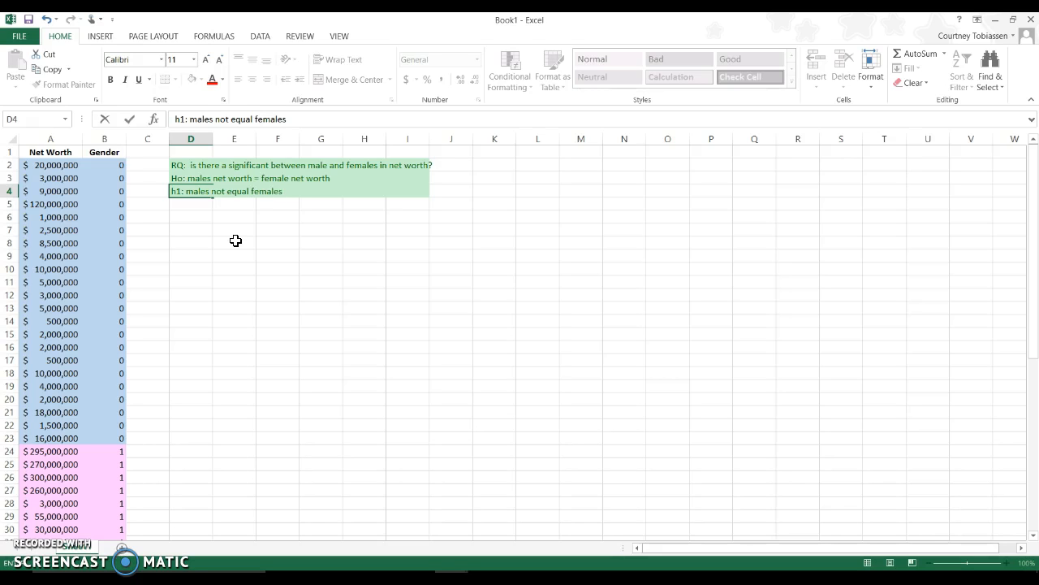
key(Return)
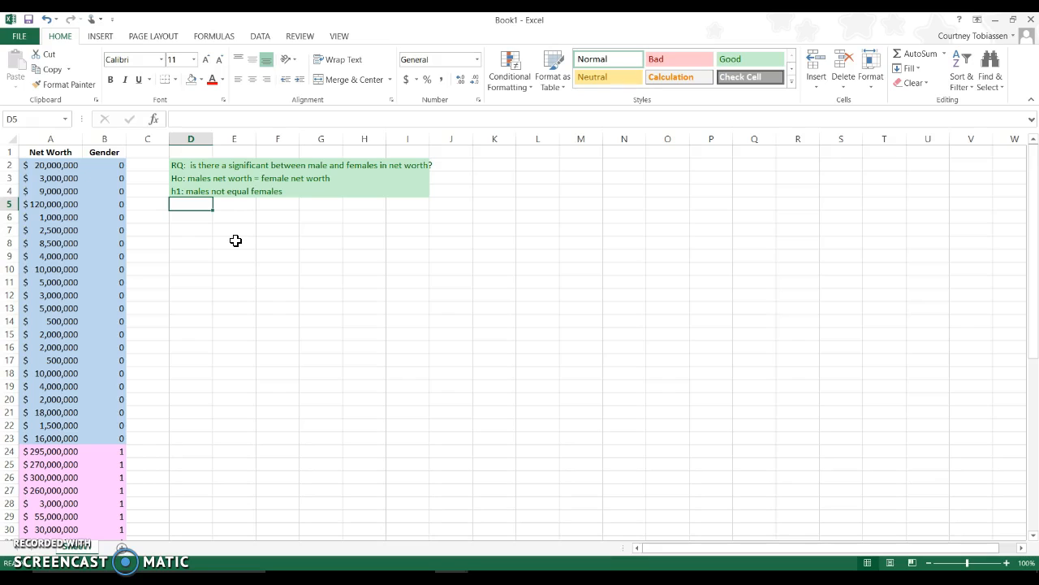
key(Return)
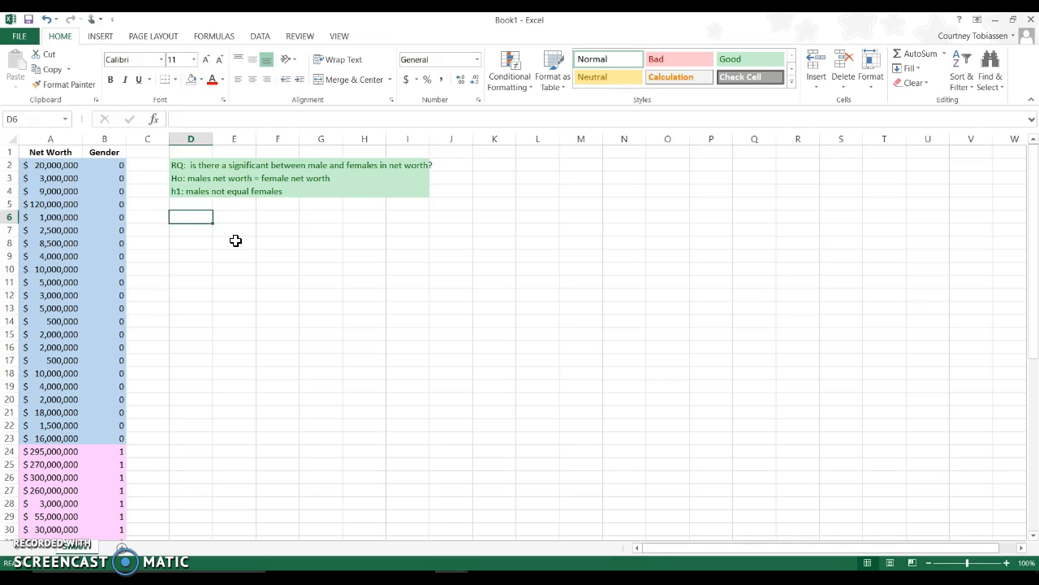
Start the F-Test Two-Sample for Variances analysis and move its dialog clear of the data columns.
click(268, 36)
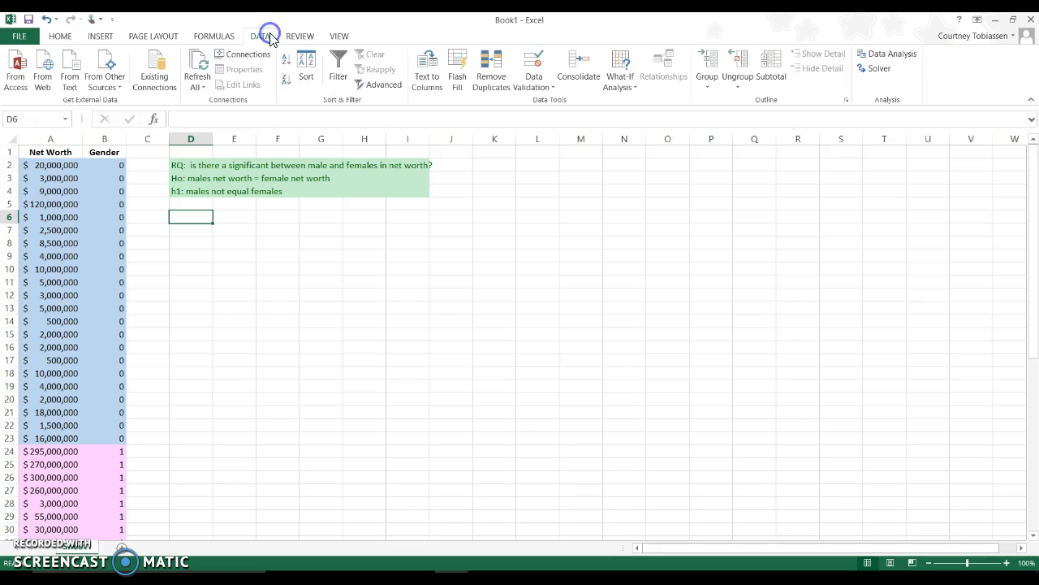
click(891, 57)
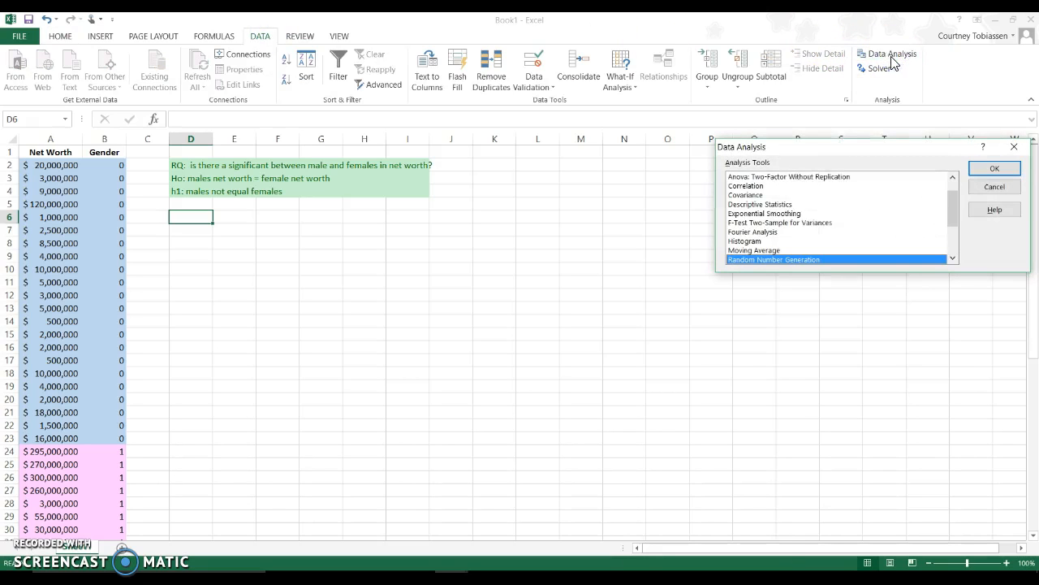
click(767, 222)
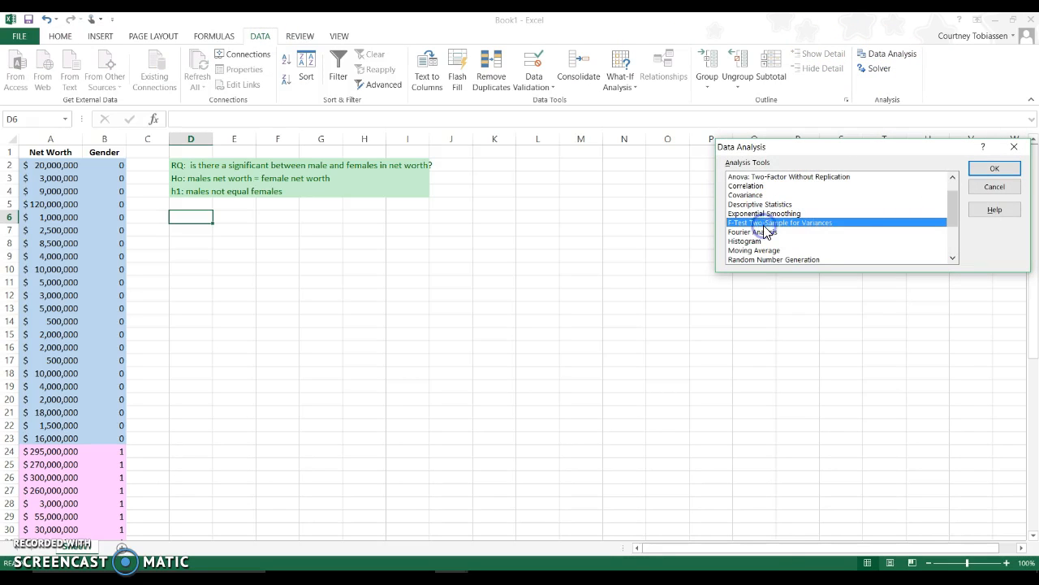
click(989, 172)
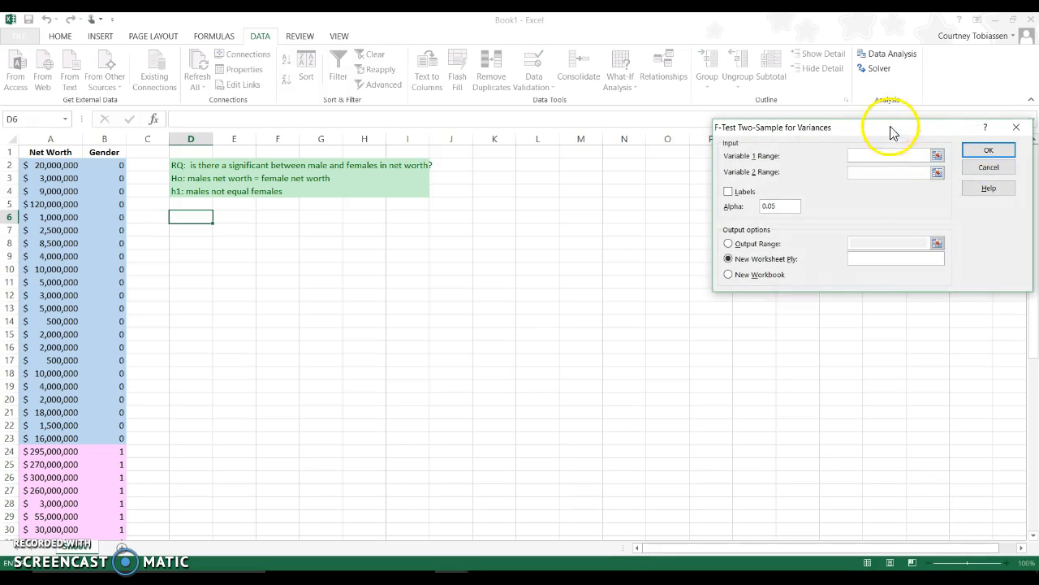
drag(887, 138, 505, 233)
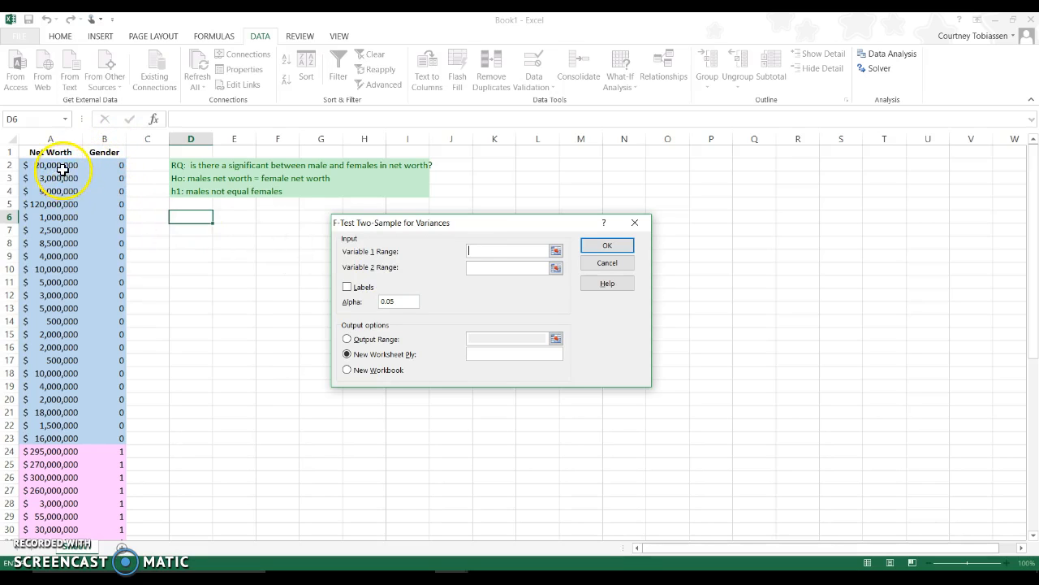
Set the F-test's Variable 1 Range to A2:A23 and Variable 2 Range to A24:A52, with results sent to an output range.
drag(61, 166, 52, 432)
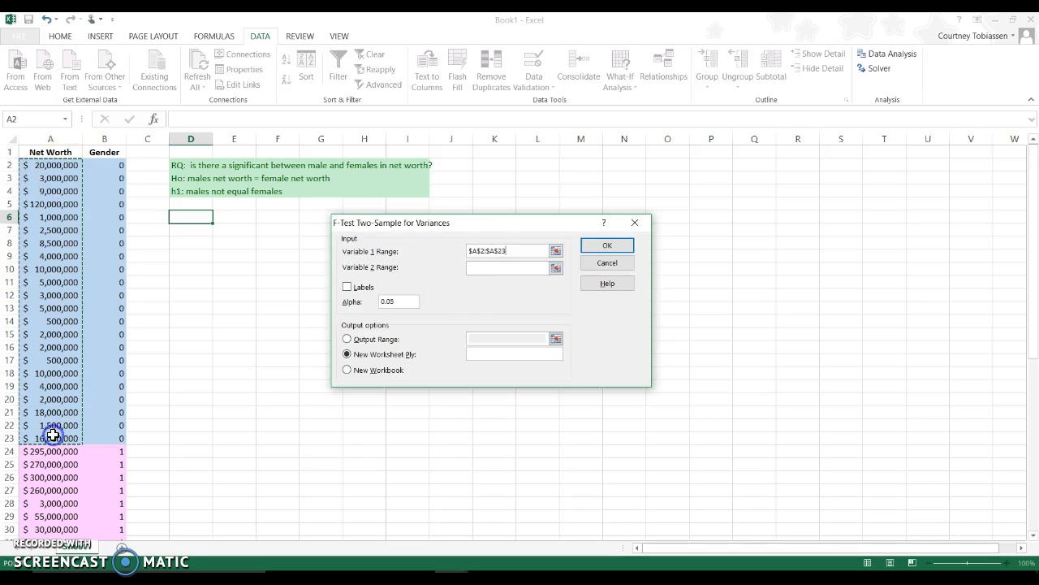
click(473, 269)
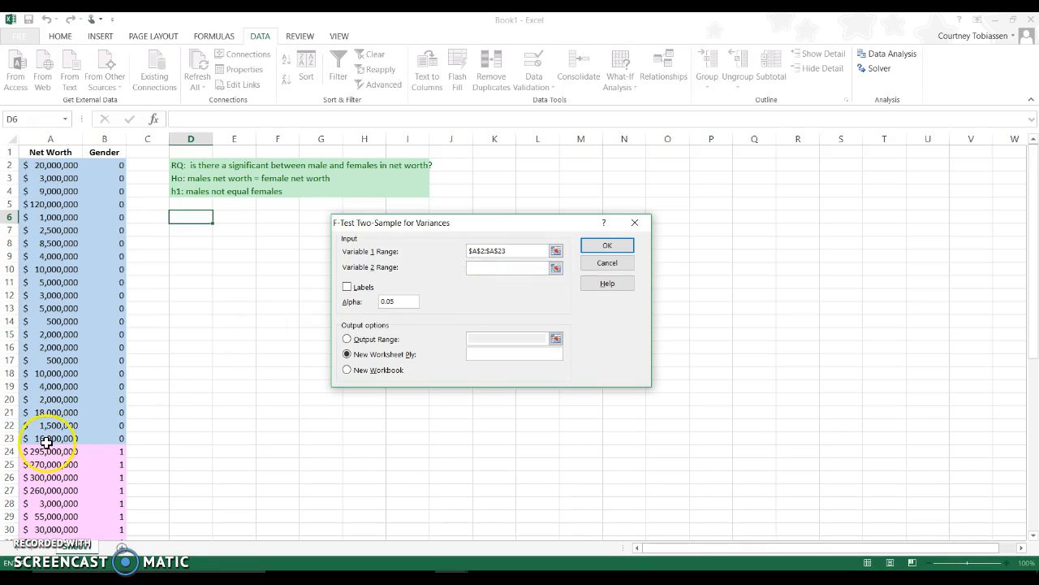
drag(48, 450, 36, 520)
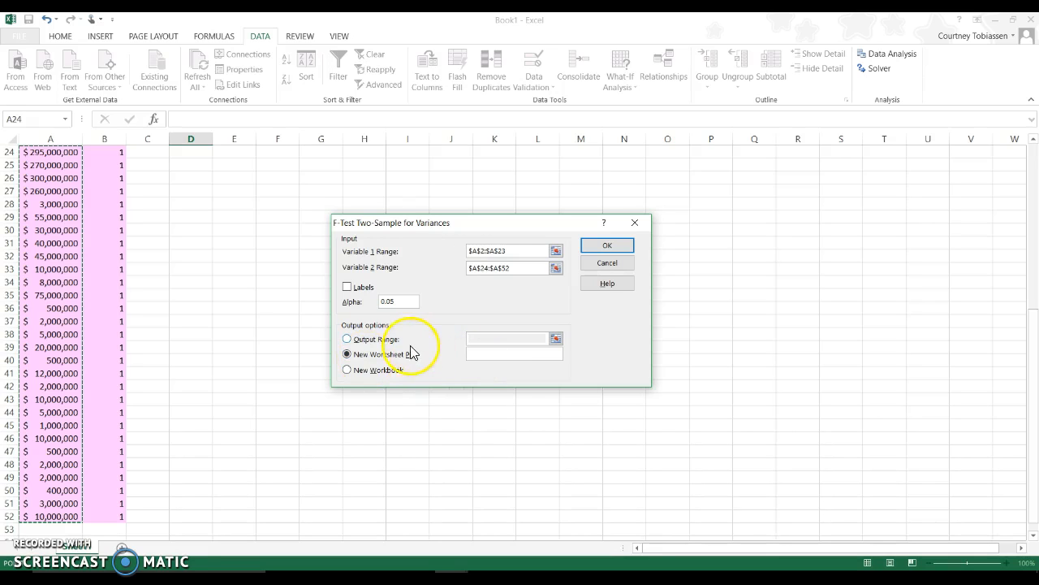
click(395, 339)
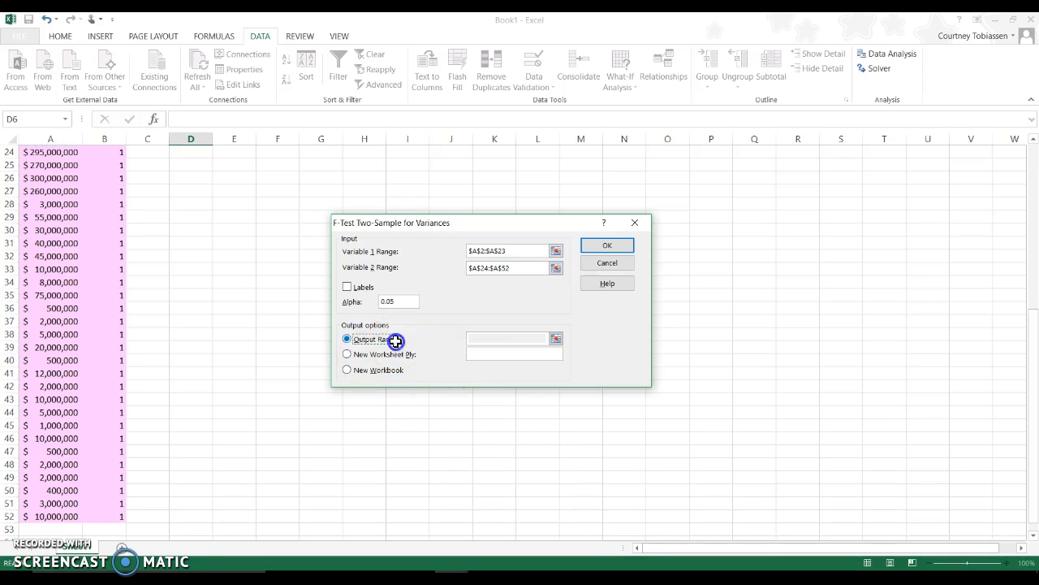
Try to run the F-test with its output placed at cell D6.
click(199, 210)
click(607, 247)
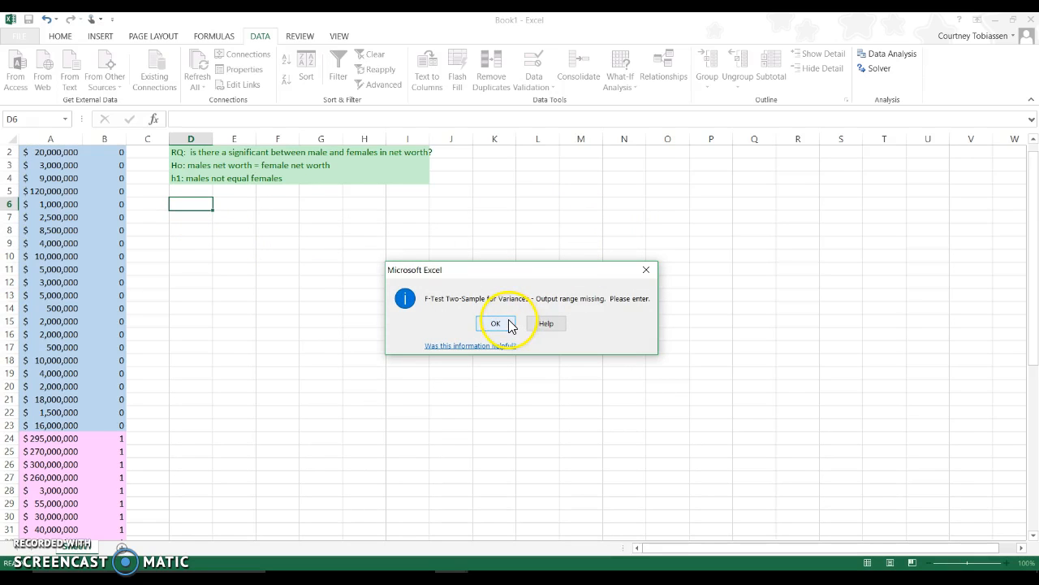
click(510, 325)
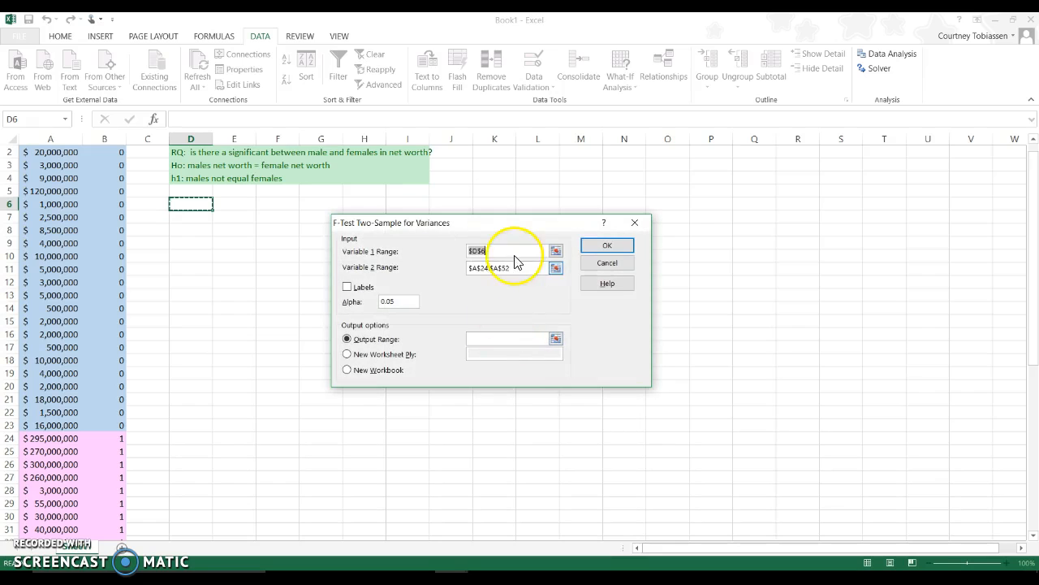
Reset the Variable 1 Range to A2:A23, set the output range to D6, and run the F-test.
key(BackSpace)
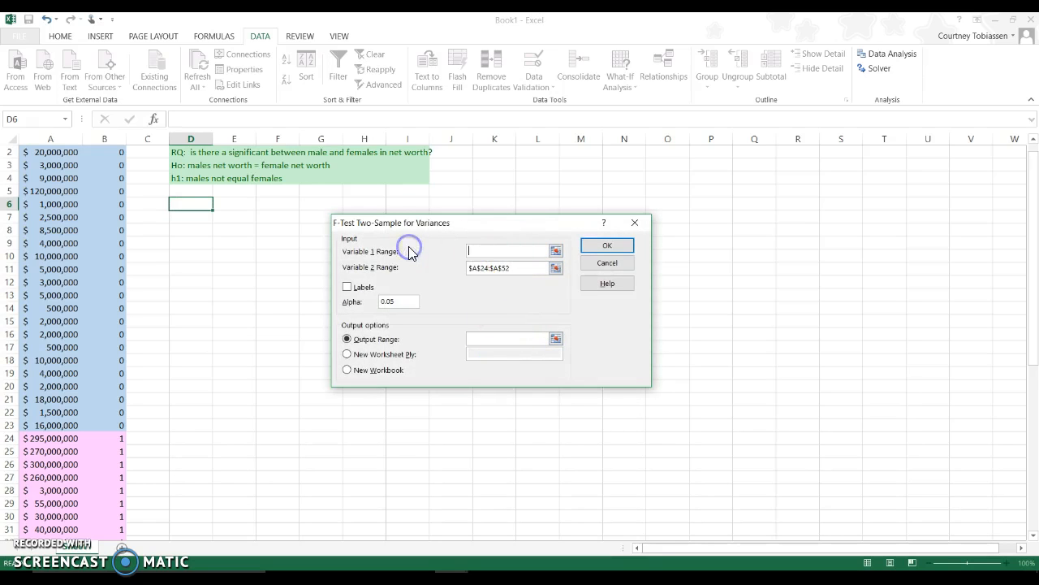
drag(58, 424, 52, 166)
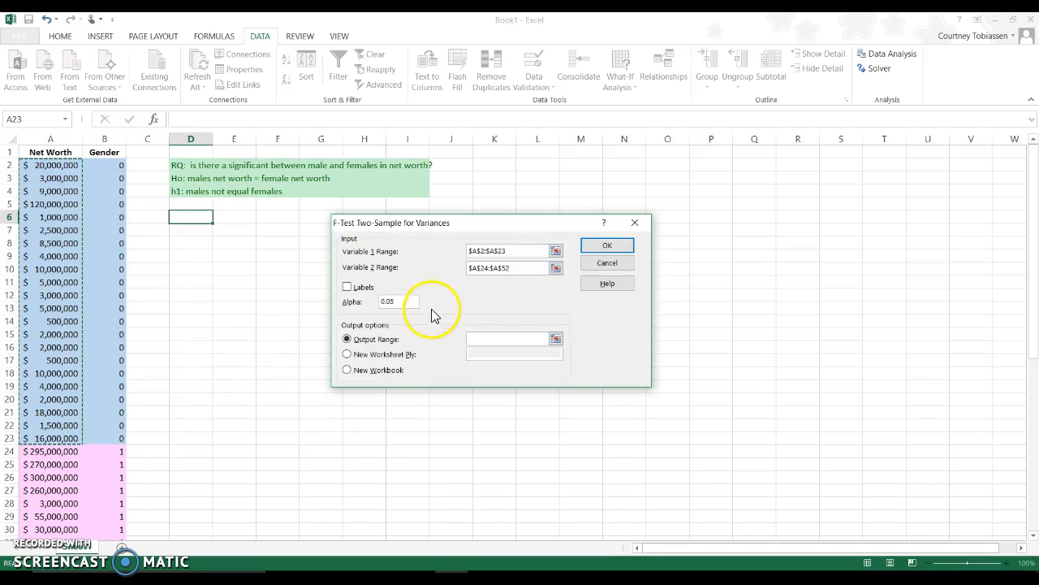
click(468, 340)
click(187, 216)
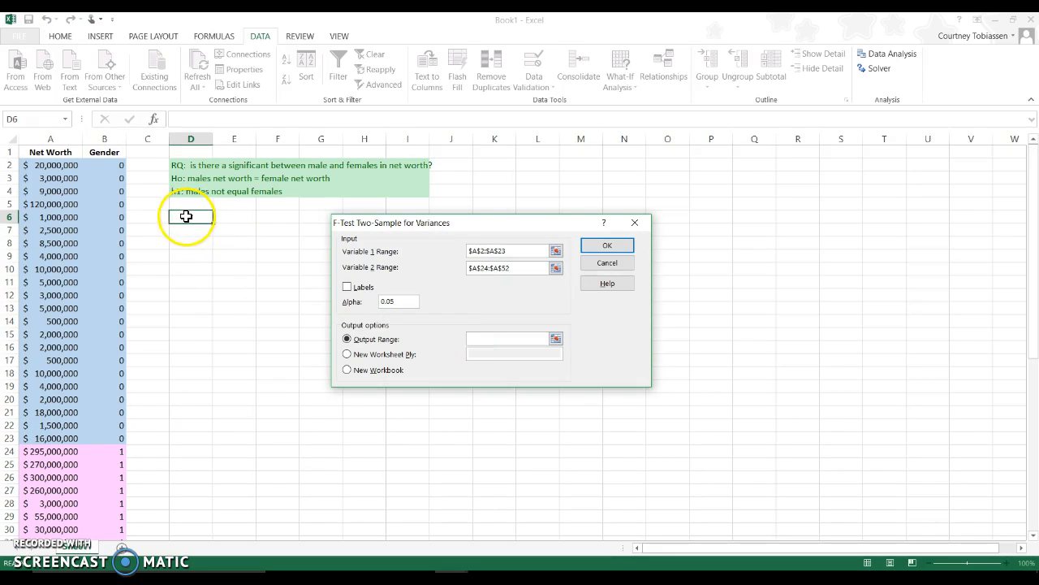
click(620, 247)
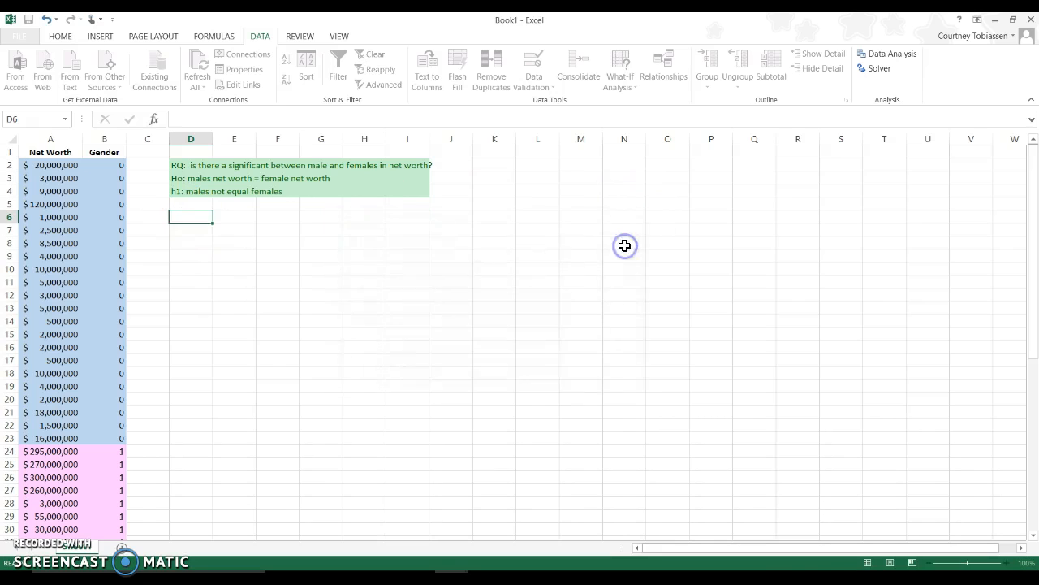
Widen column D to fit the row labels of the F-test output, and deselect the table.
drag(213, 138, 237, 139)
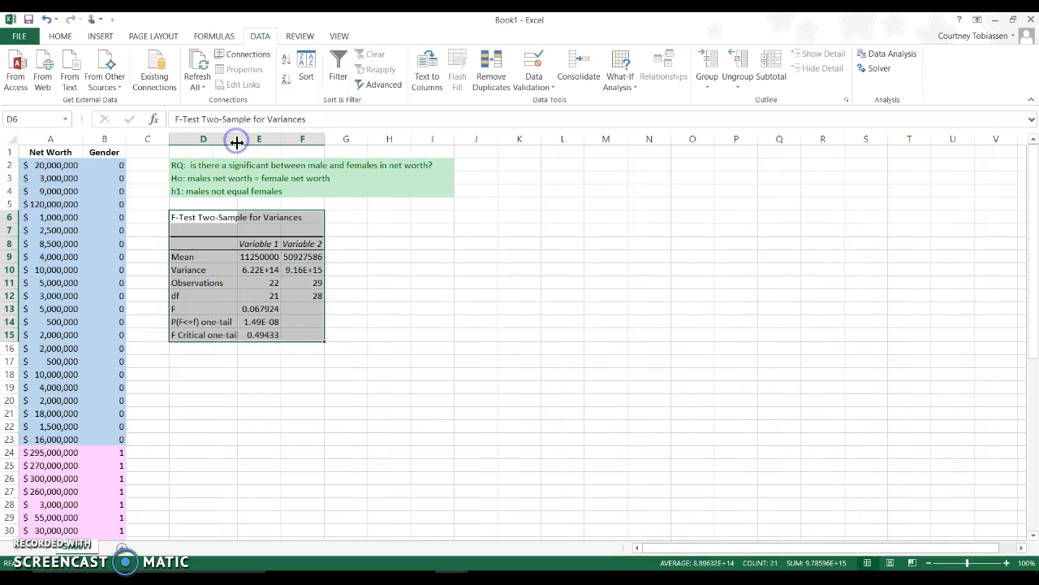
click(410, 340)
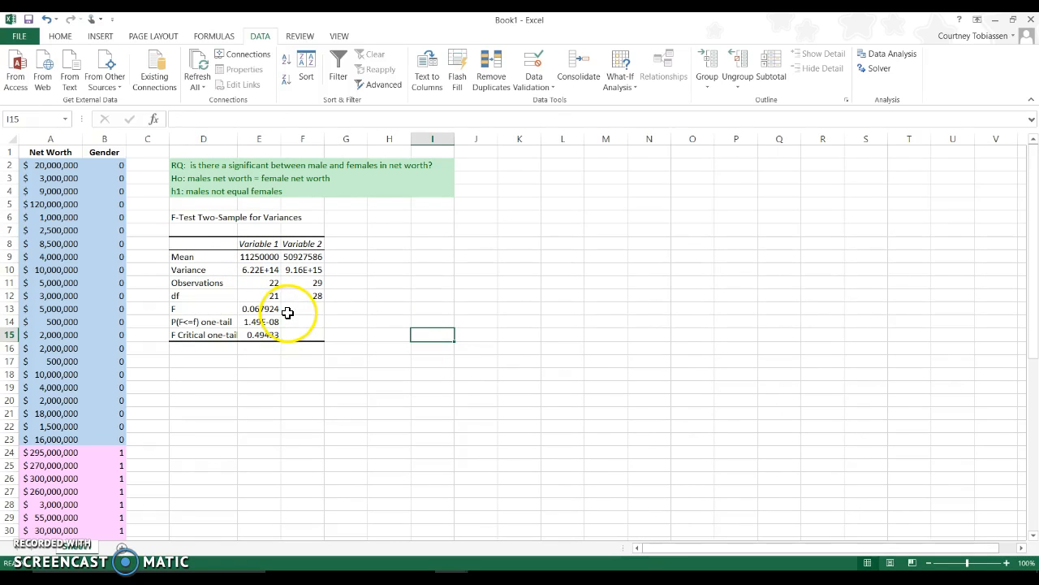
Apply a red font to the F row in D13:E13 and the one-tail p-value in E14.
drag(212, 309, 249, 313)
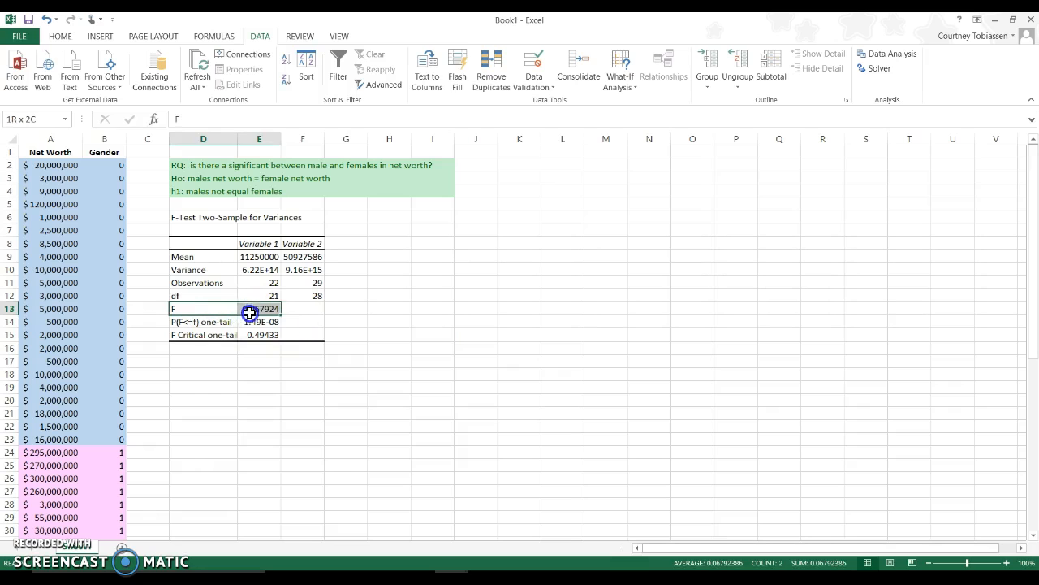
click(70, 36)
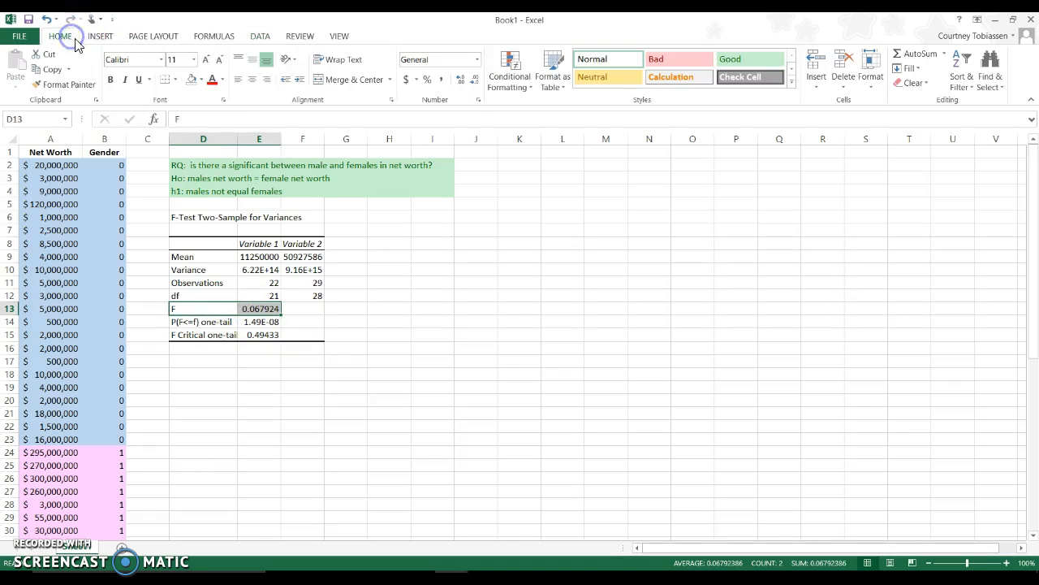
click(212, 79)
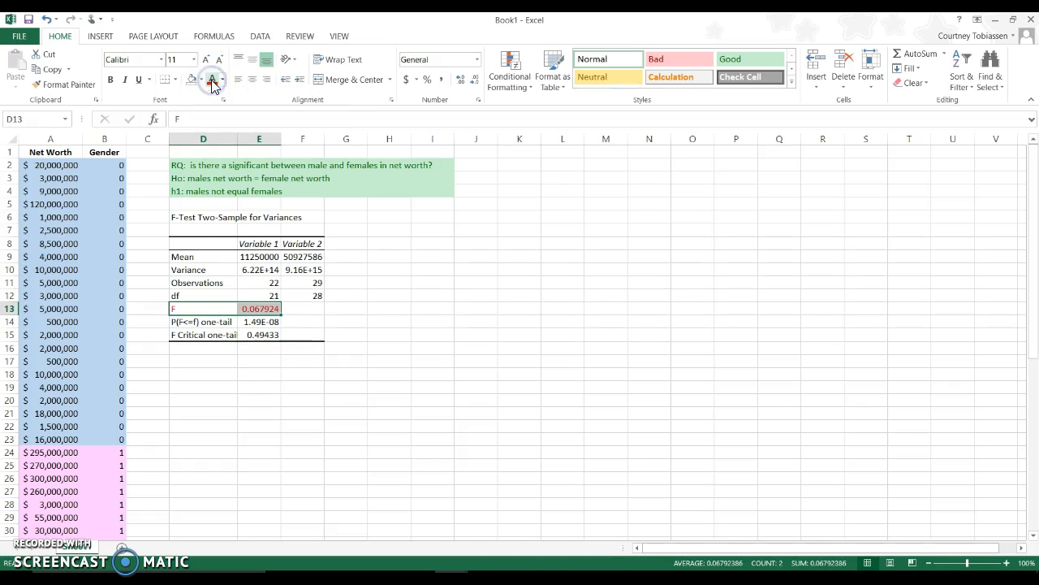
click(259, 321)
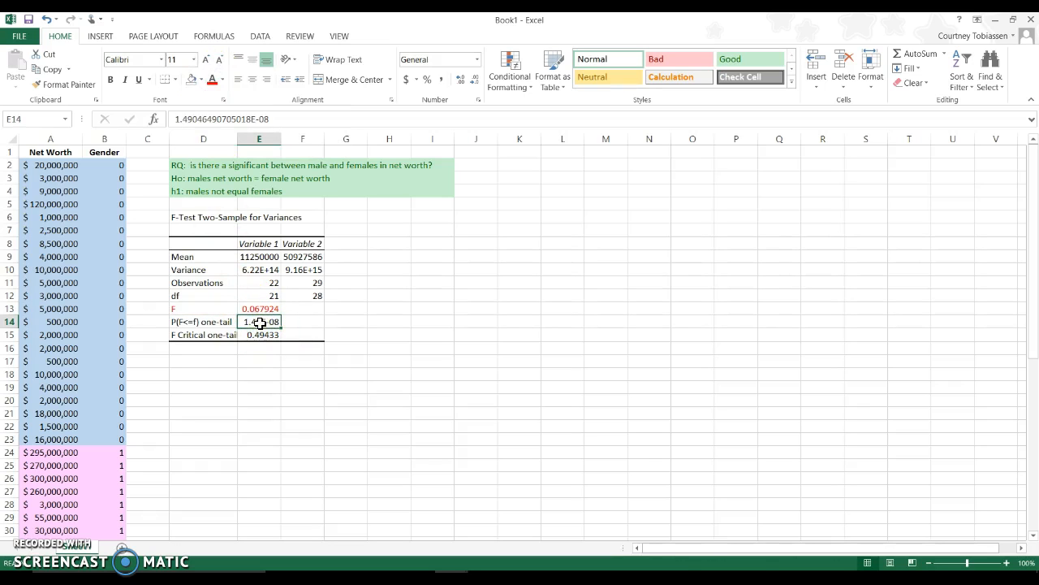
click(212, 81)
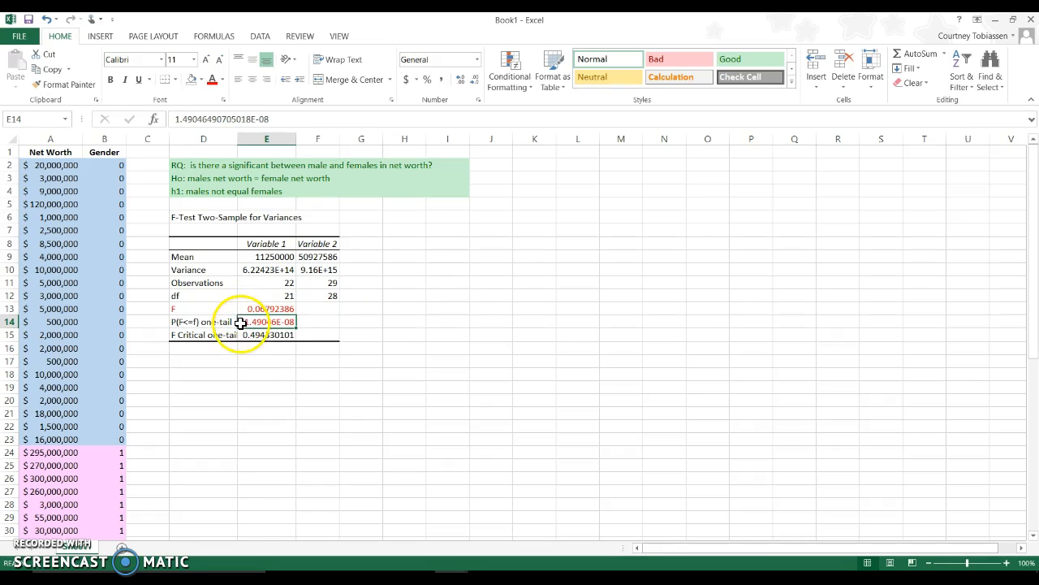
Enter "IS sig" in F14 beside the p-value and apply the Neutral cell style to it.
click(323, 322)
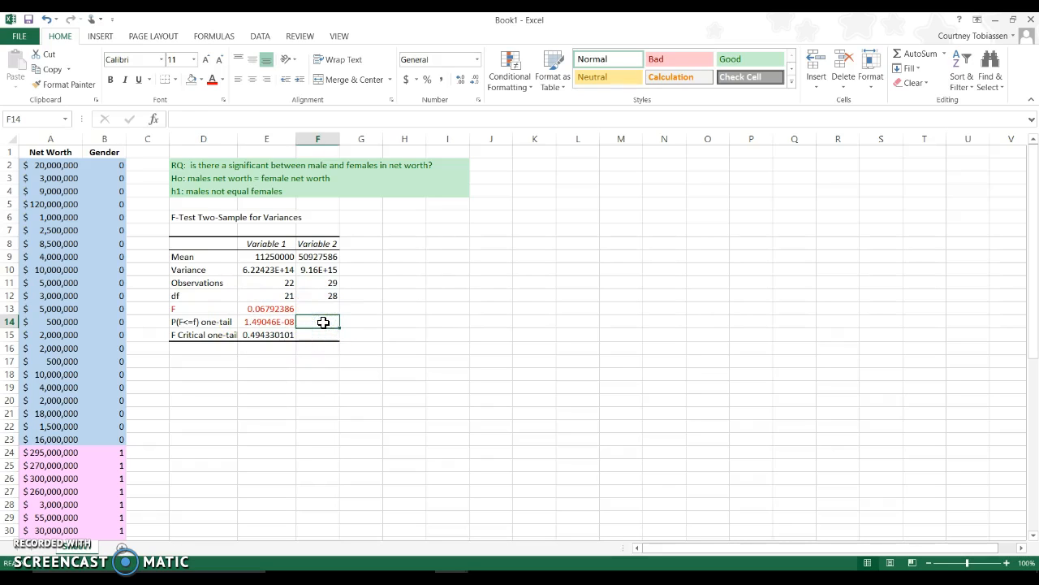
text(IS)
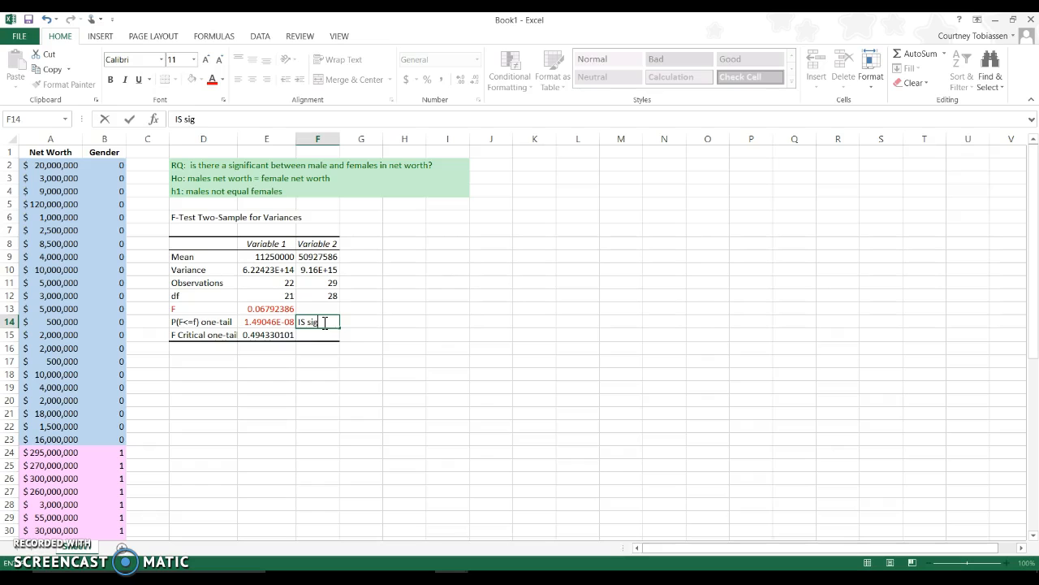
text( sig)
click(345, 325)
click(317, 320)
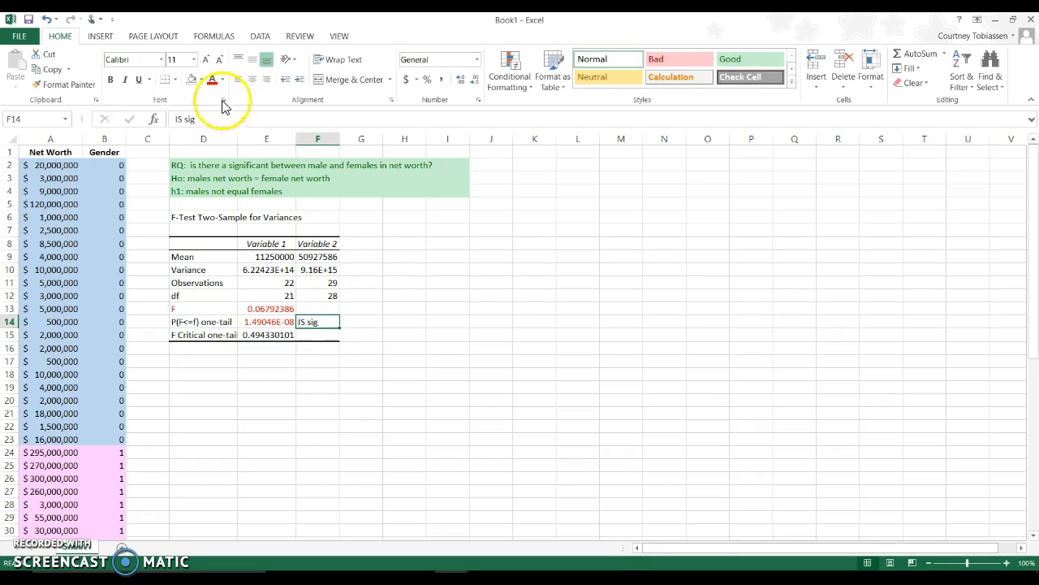
click(610, 78)
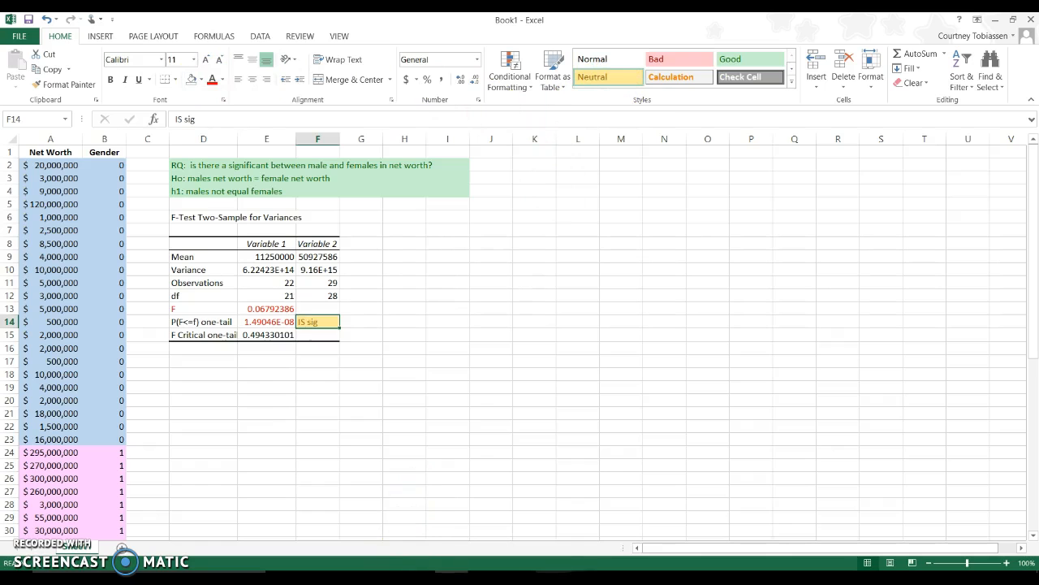
Switch to the Snipping Tool flowchart to check which independent t test follows a significant F, and return to the Book1 workbook in Excel.
click(519, 578)
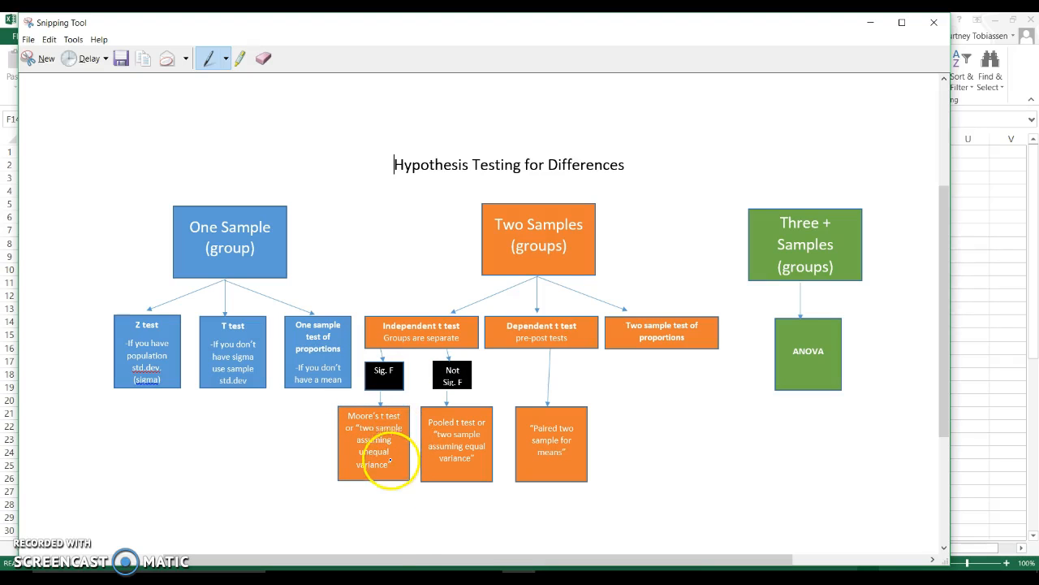
click(452, 578)
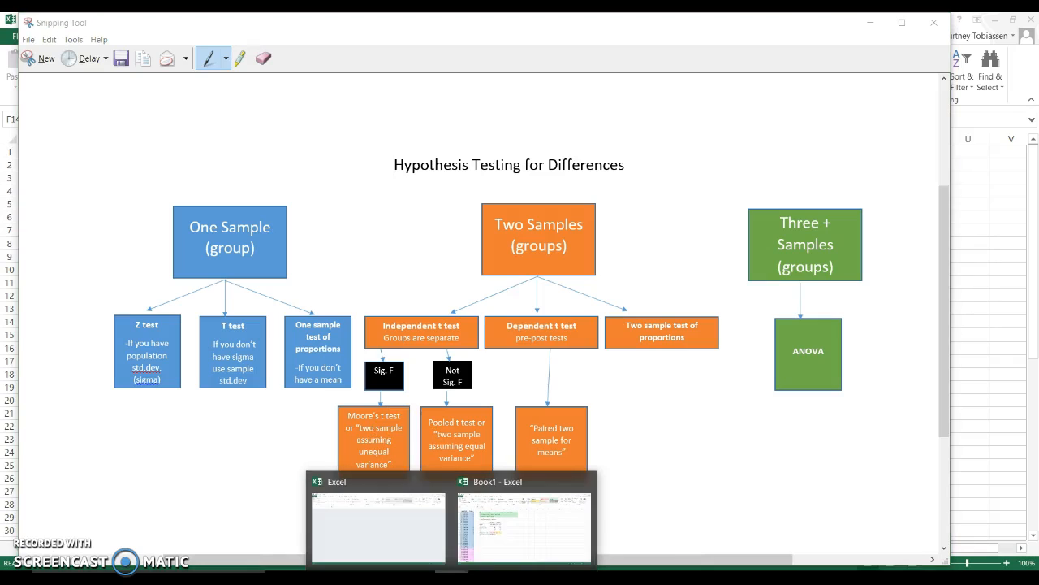
click(504, 557)
Start the Data Analysis tool "t-Test: Two-Sample Assuming Unequal Variances" for the net worth data.
click(214, 365)
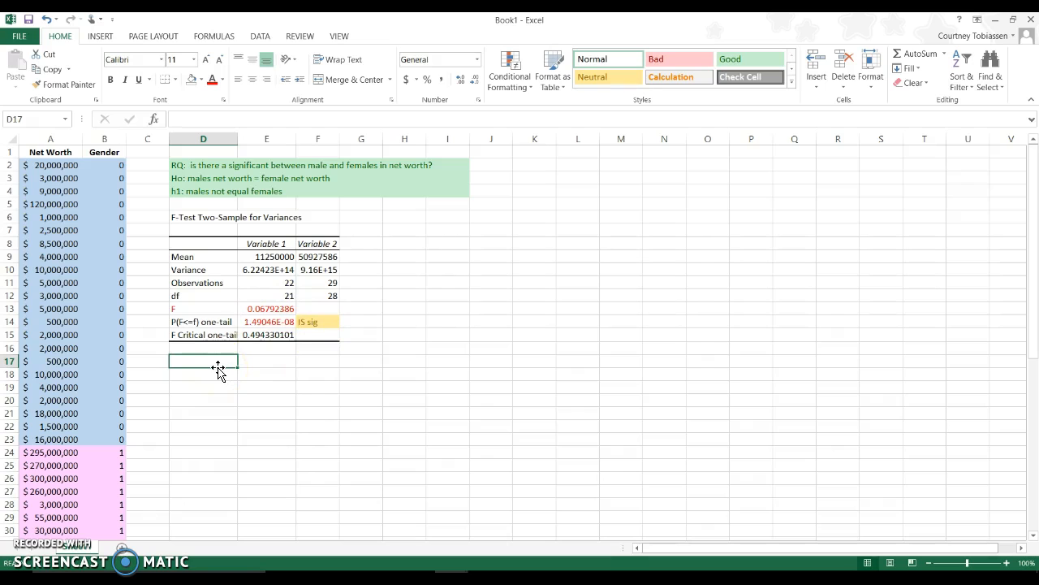
click(260, 35)
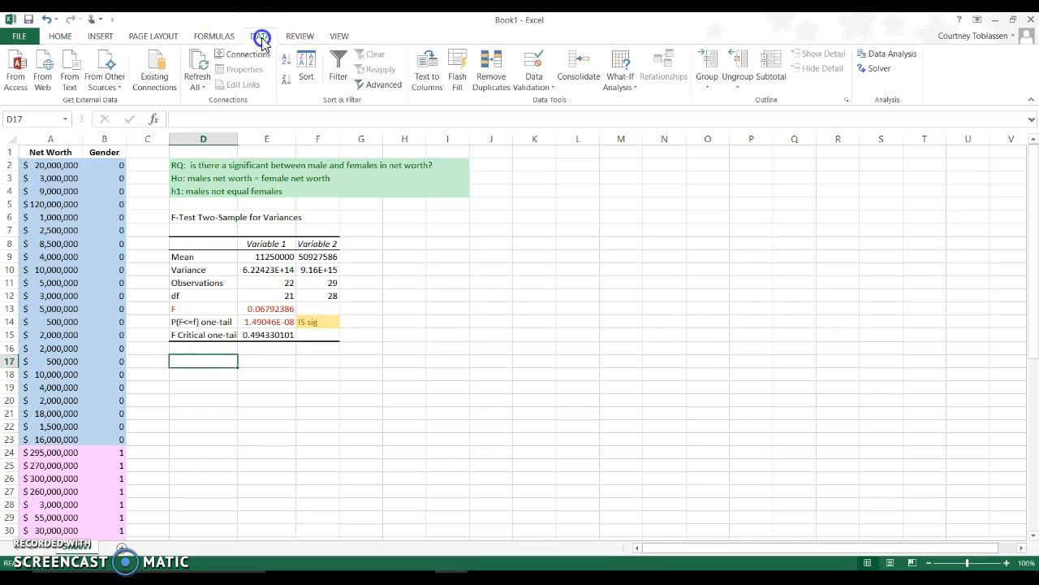
click(885, 53)
drag(574, 294, 573, 350)
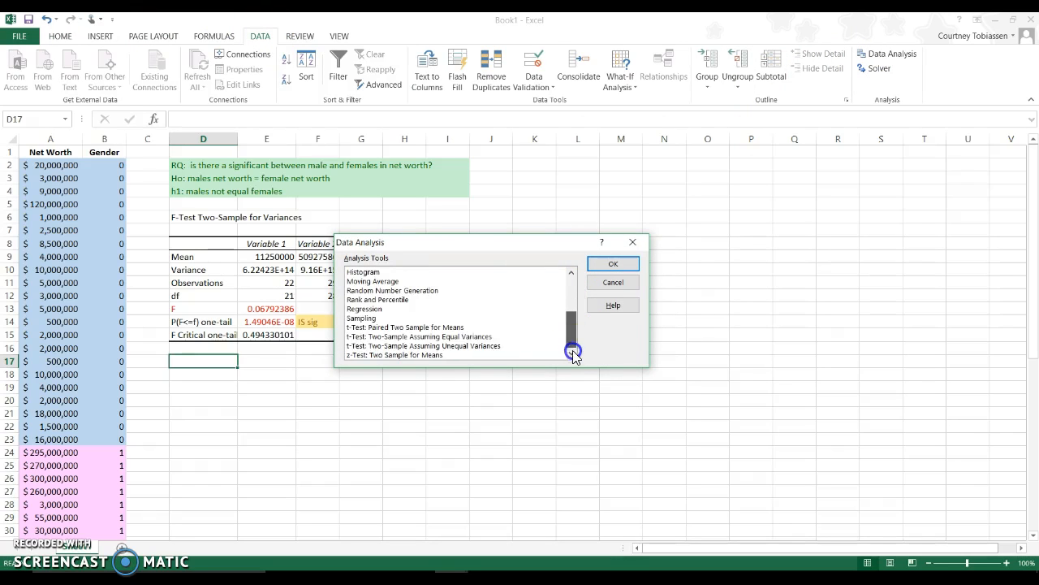
click(442, 327)
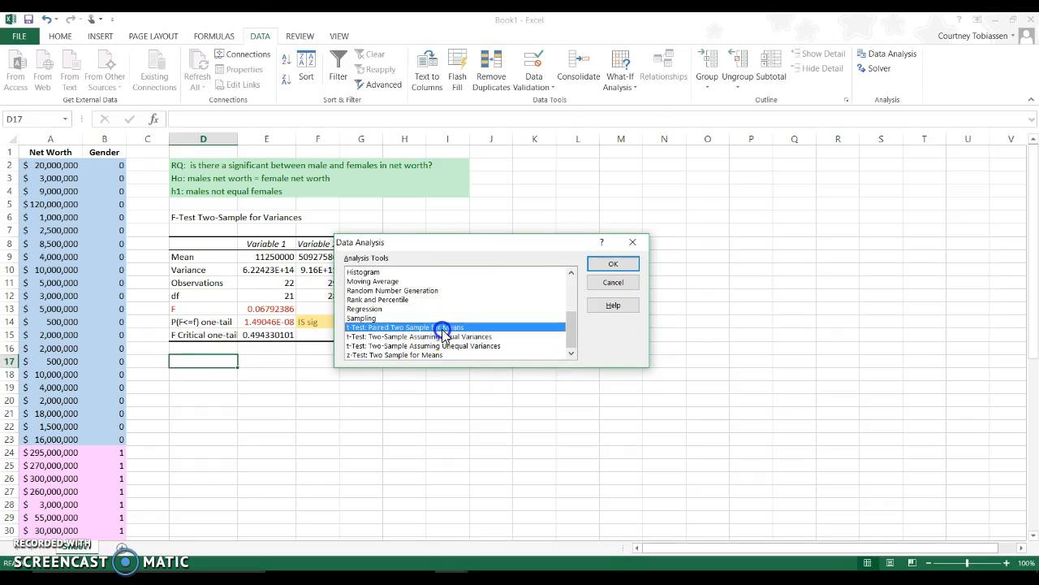
click(510, 336)
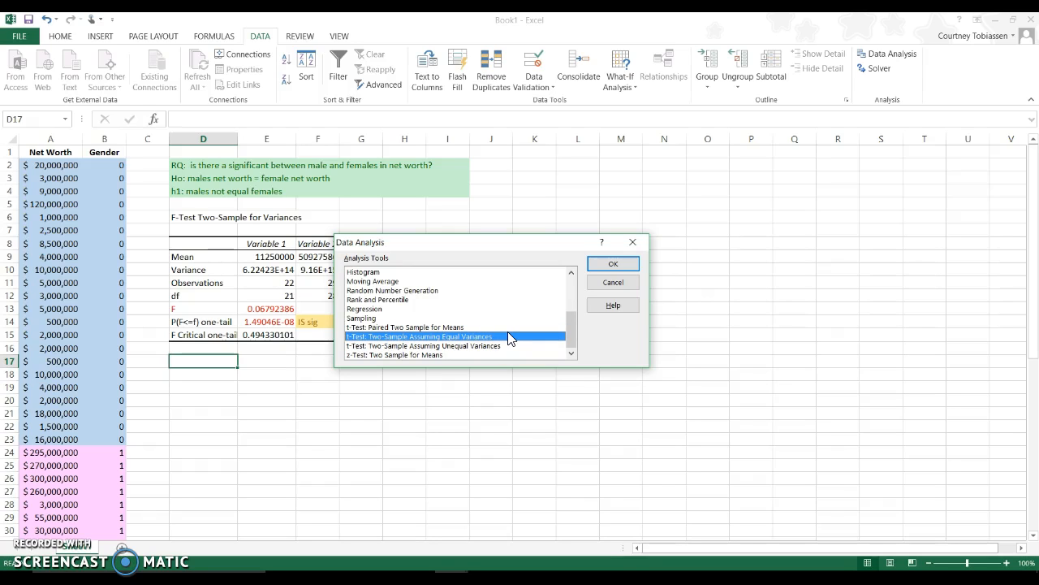
key(Down)
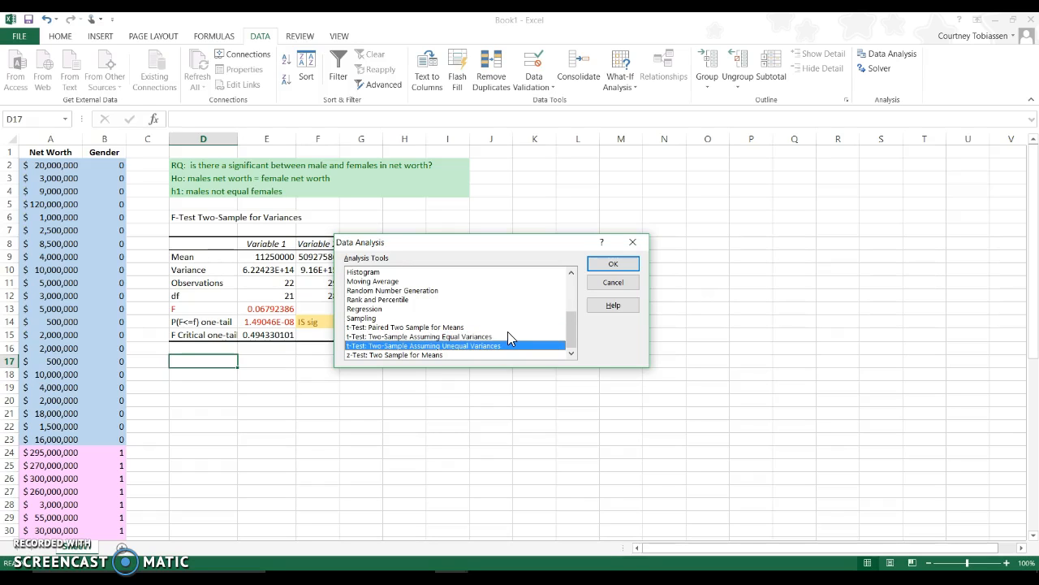
click(621, 266)
Set the t-test's Variable 1 Range to A2:A23 and its Variable 2 Range to A24:A52.
click(563, 219)
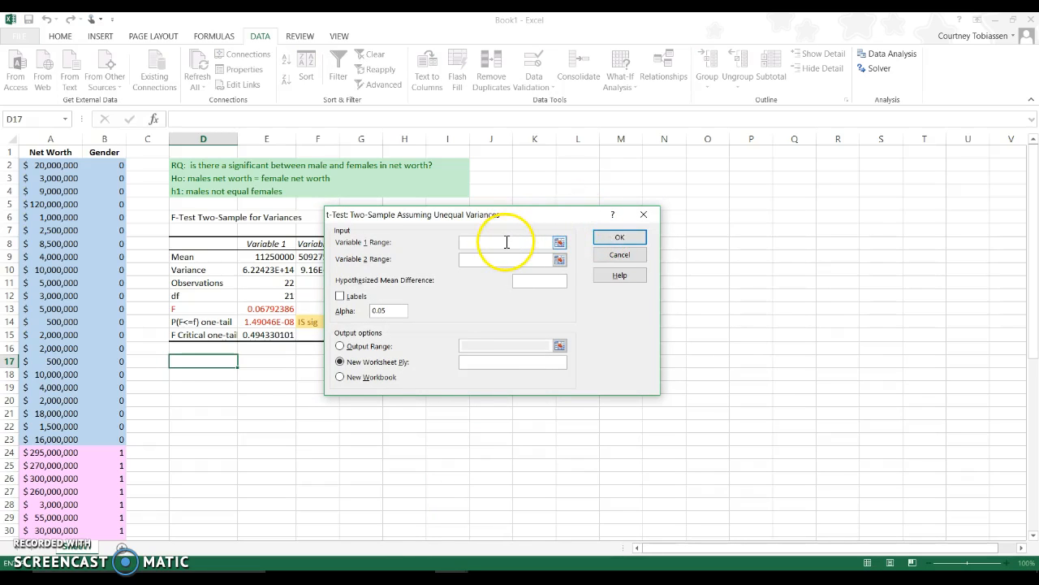
drag(51, 171, 41, 517)
click(487, 260)
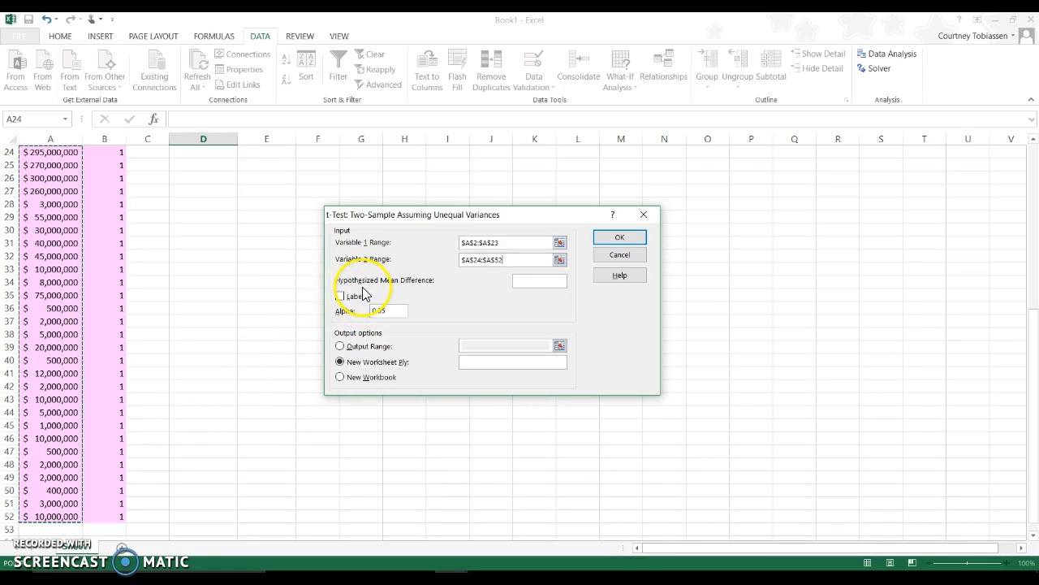
Set the t-test's output range to D18 and run the test with alpha left at 0.05.
drag(423, 217, 449, 216)
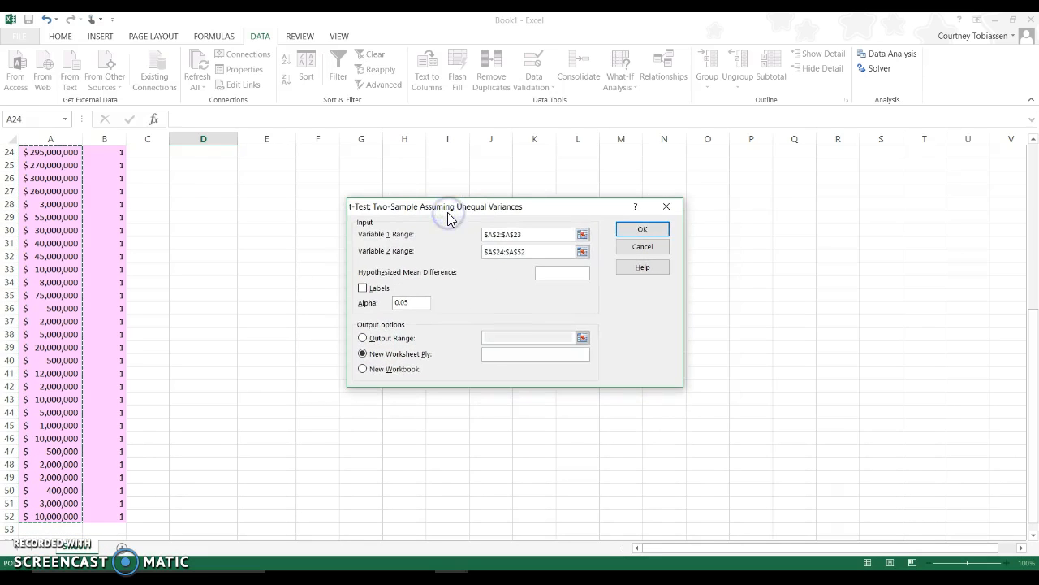
scroll(448, 216, up, 8)
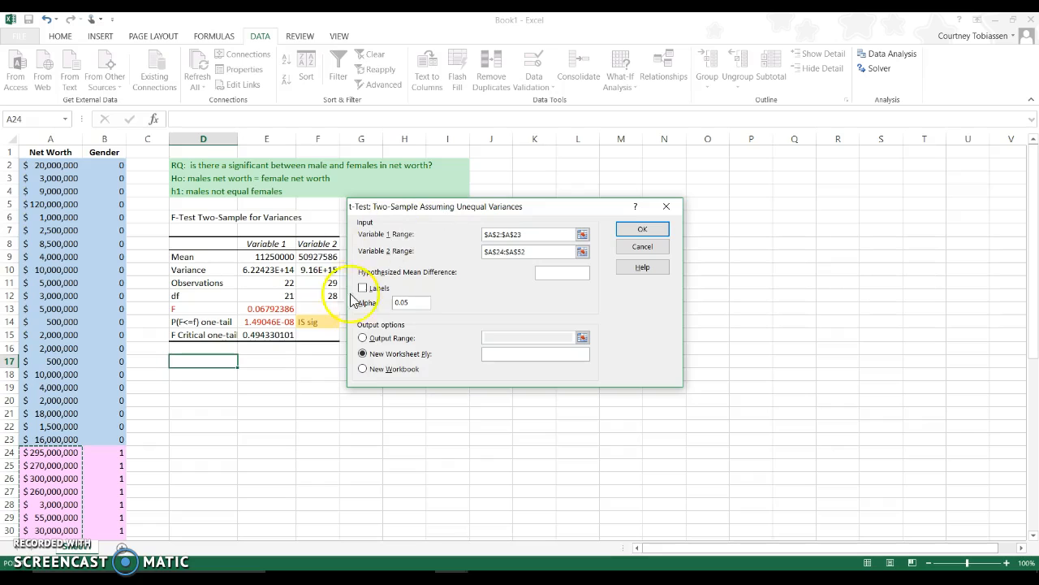
click(363, 338)
click(491, 339)
drag(560, 211, 658, 205)
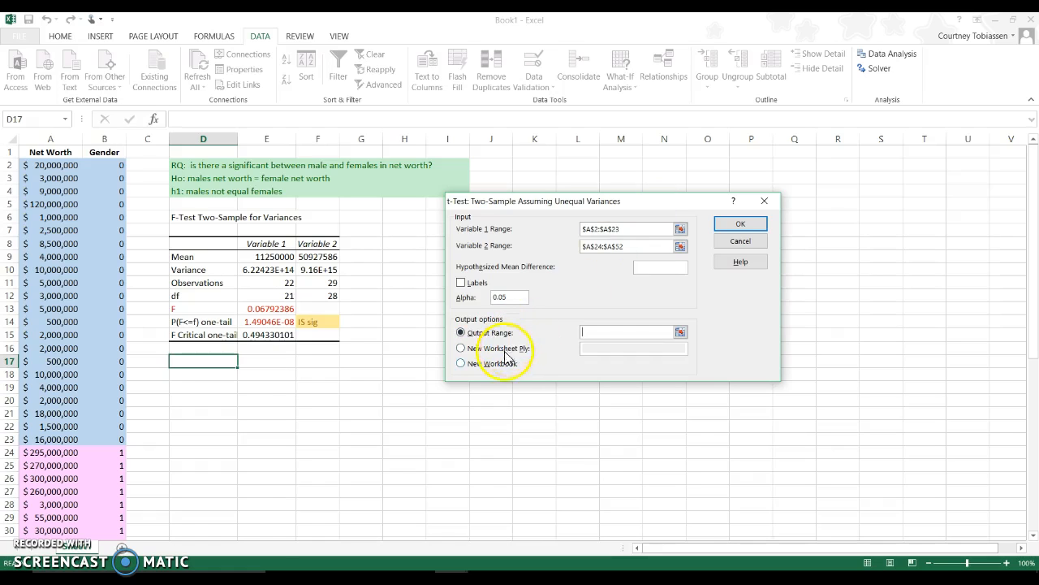
click(205, 373)
click(735, 230)
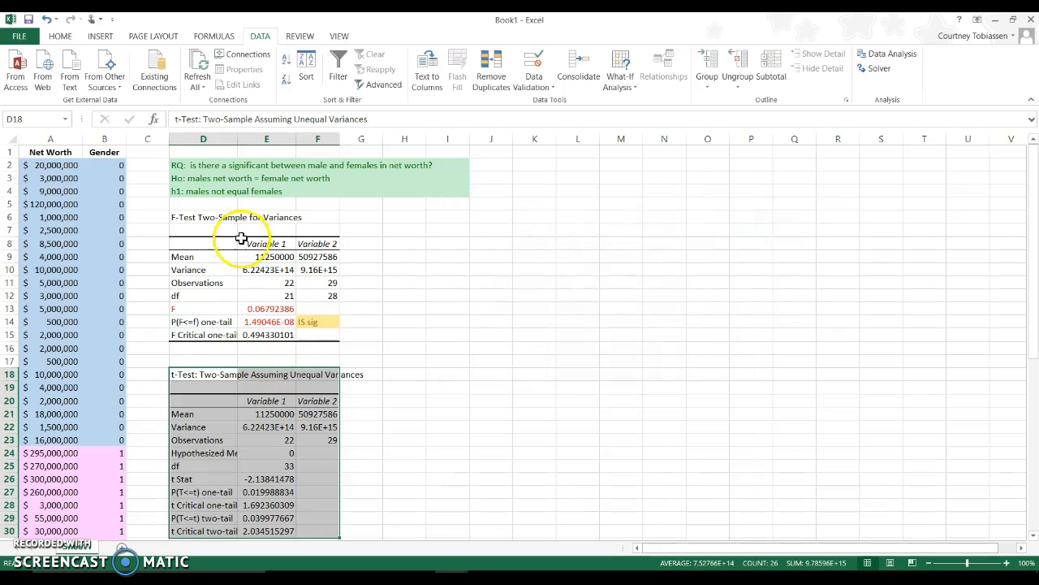
Widen columns D to F to show the labels and values of the t-test output, and deselect the table.
drag(238, 137, 431, 139)
scroll(431, 139, down, 4)
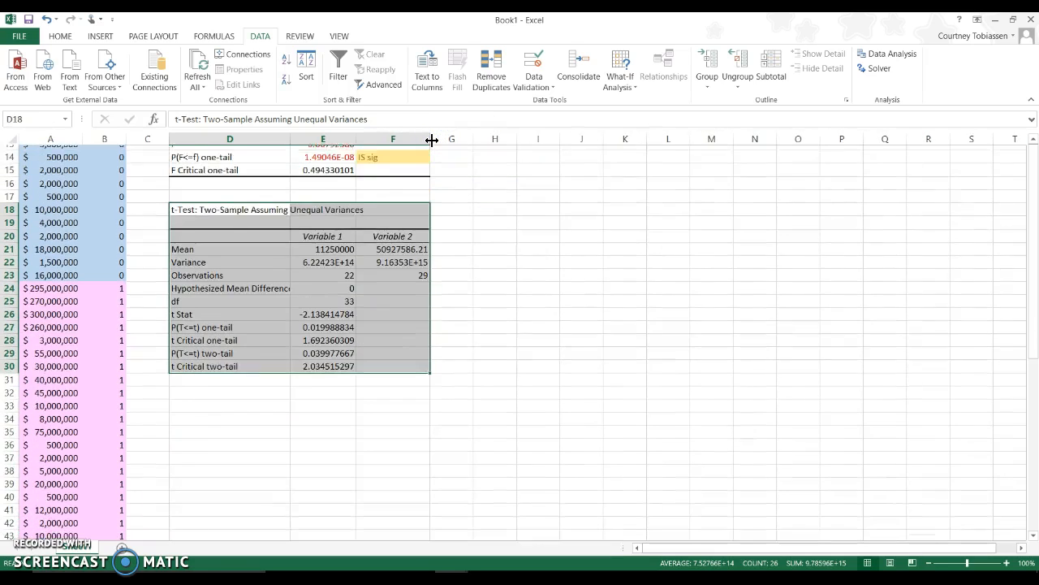
click(500, 294)
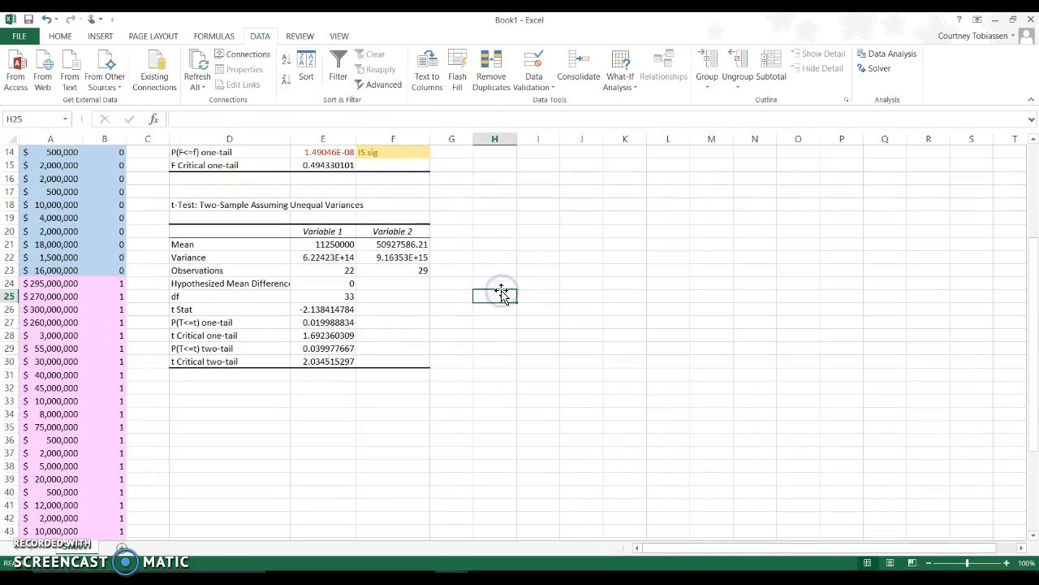
Apply a red font to the t Stat row in D26:E26.
drag(273, 311, 311, 309)
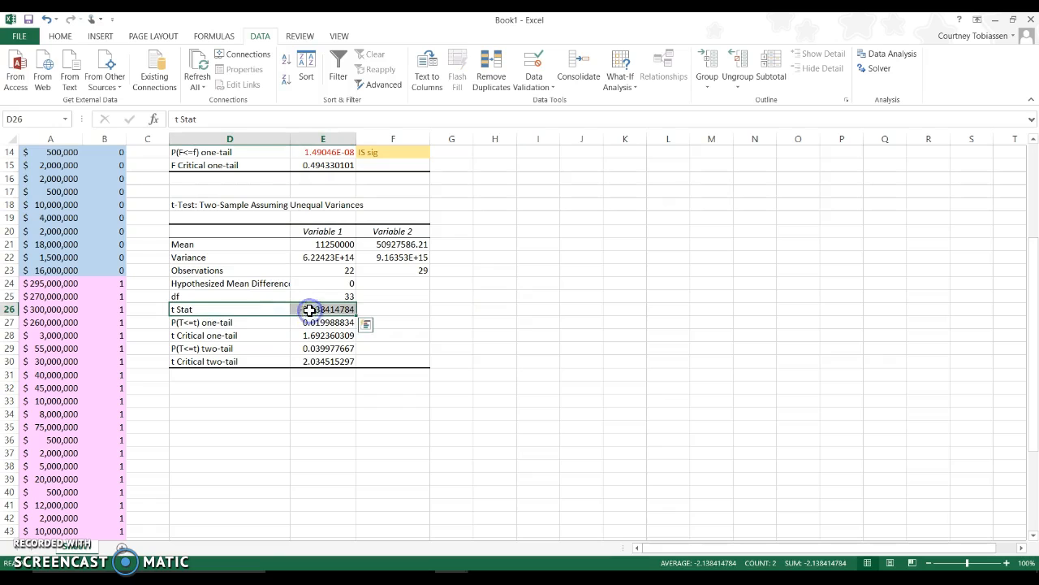
click(60, 35)
click(209, 80)
click(346, 312)
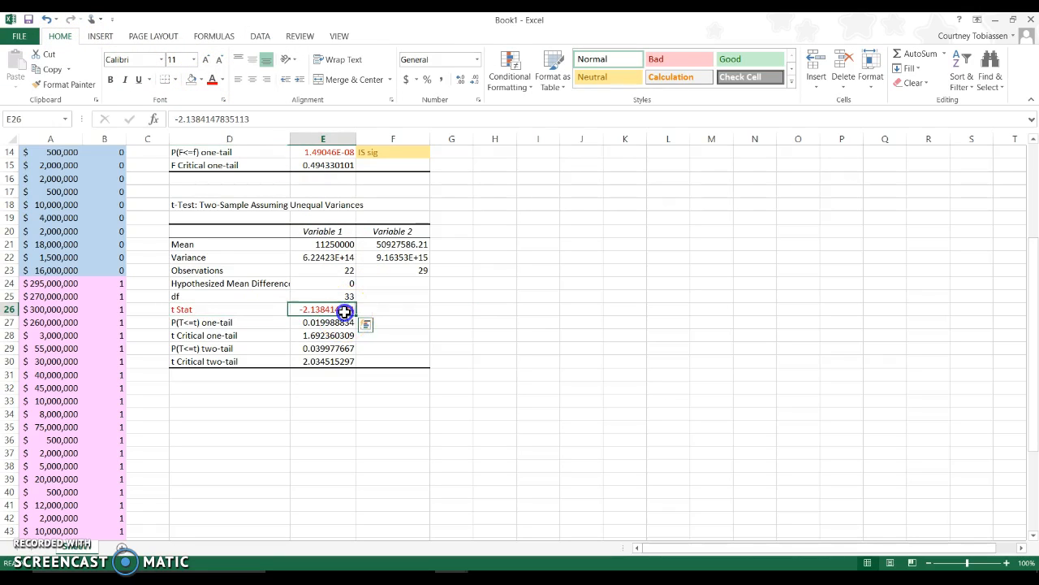
click(390, 312)
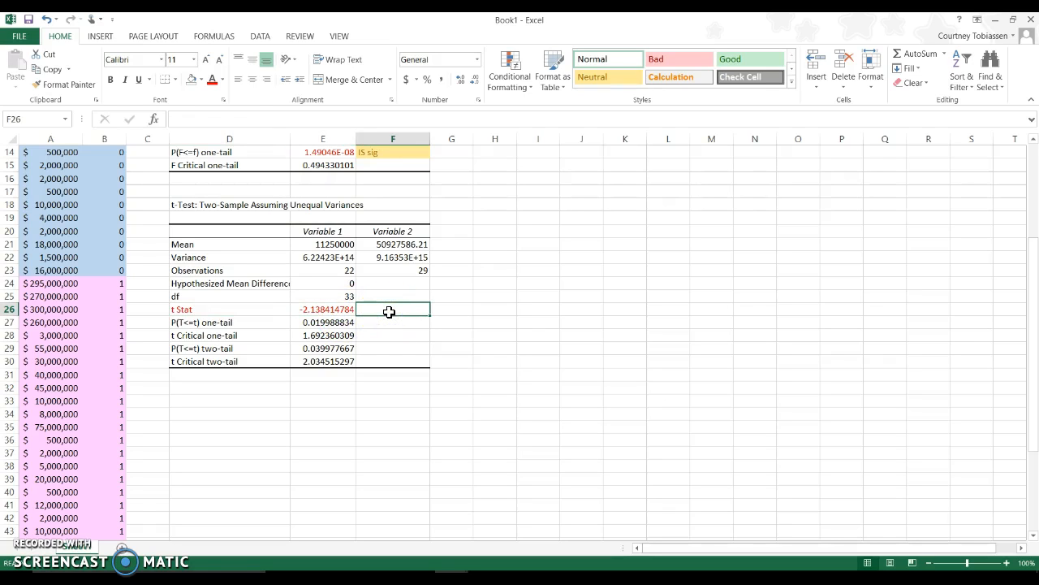
Apply the Neutral cell style to the one-tail p-value row D27:E27 and the two-tail p-value row D29:E29.
drag(274, 327, 300, 325)
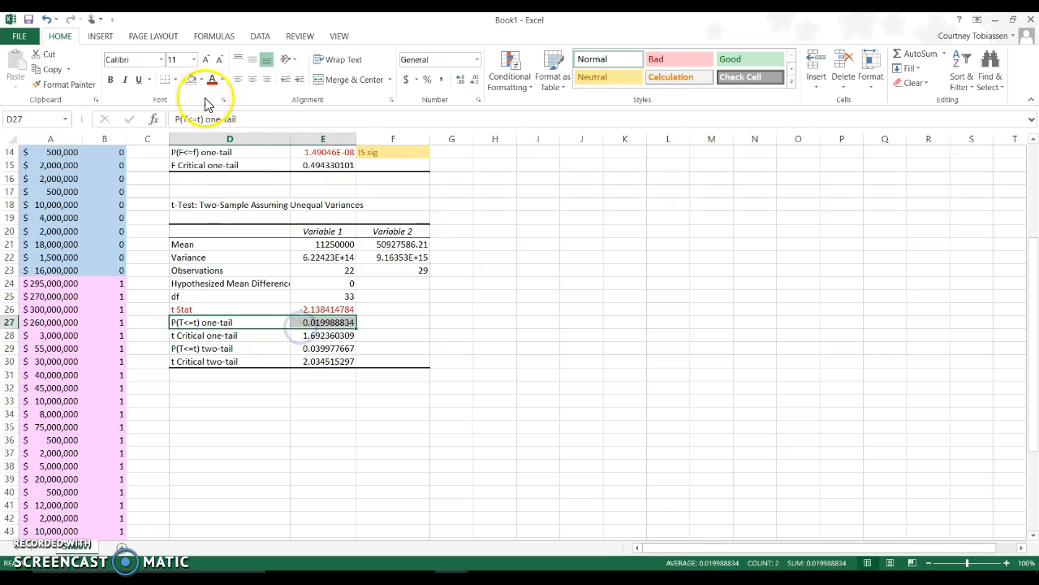
click(630, 77)
click(243, 351)
drag(243, 351, 333, 348)
click(595, 81)
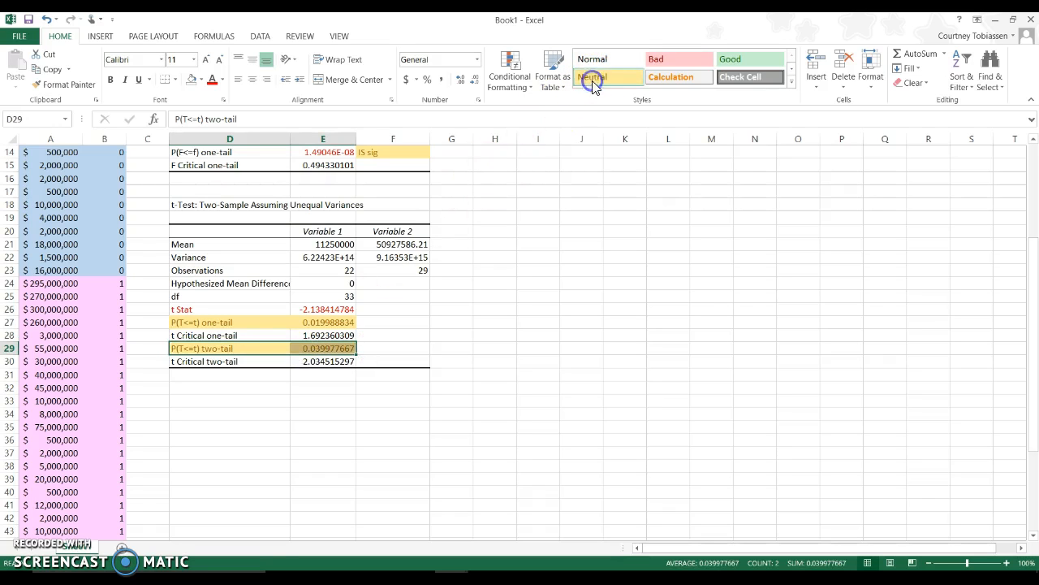
click(501, 360)
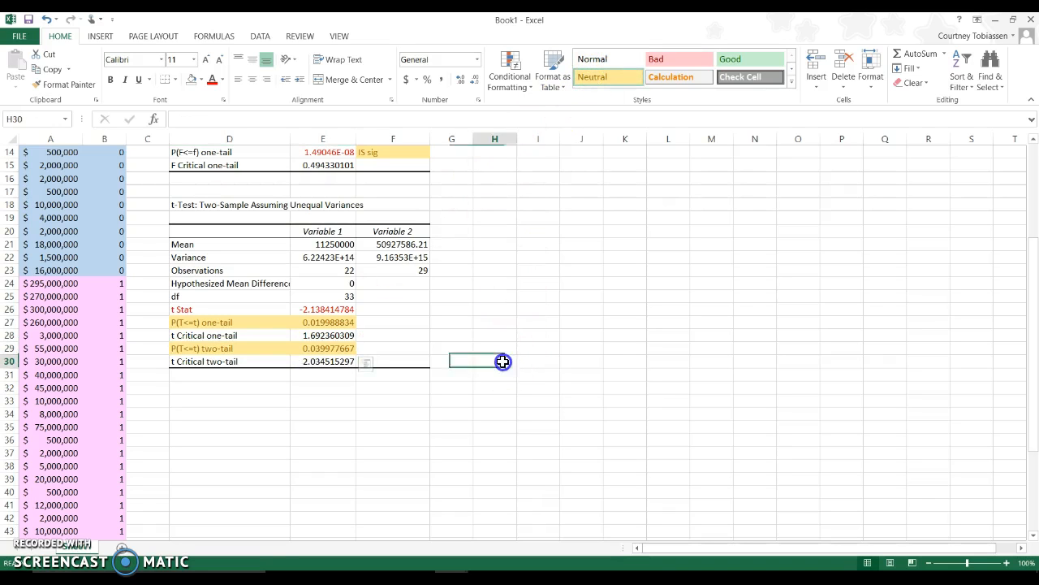
Check the alternative hypothesis in D4 and reset the one-tail p-value row D27:E27 to the Normal cell style.
scroll(503, 361, up, 4)
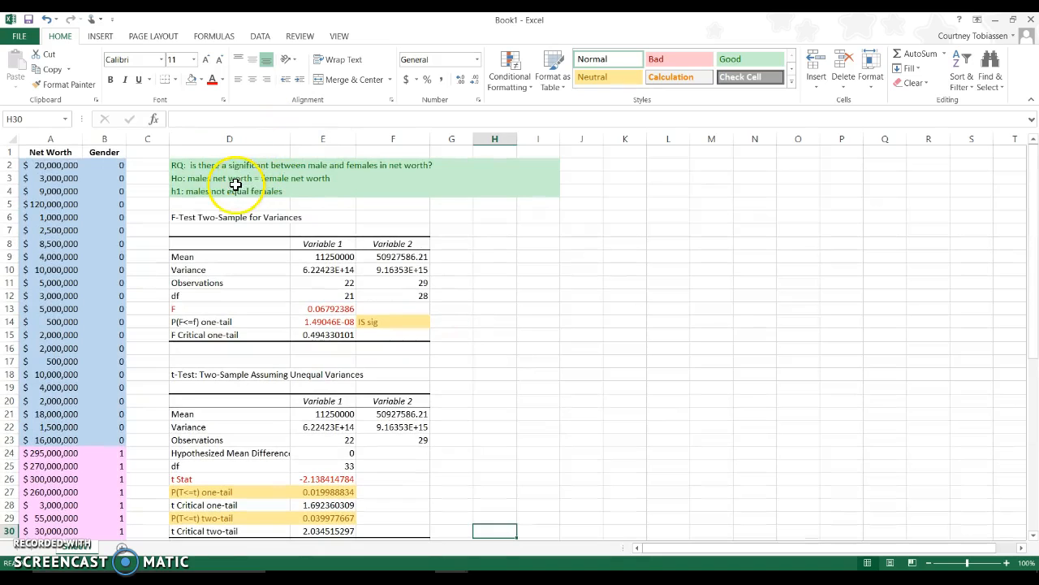
click(229, 192)
click(626, 211)
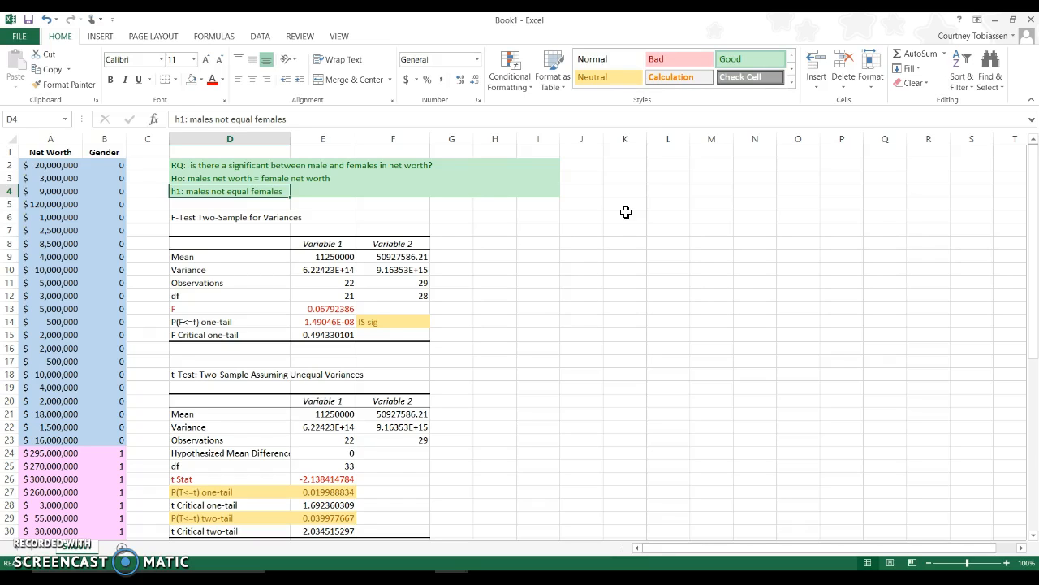
click(215, 195)
scroll(220, 199, down, 6)
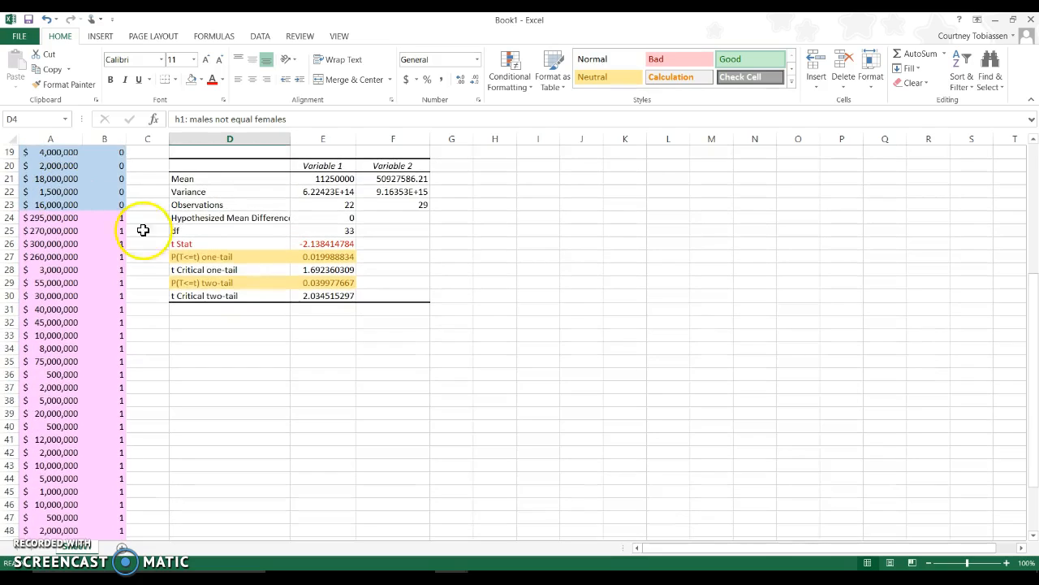
drag(241, 263, 303, 262)
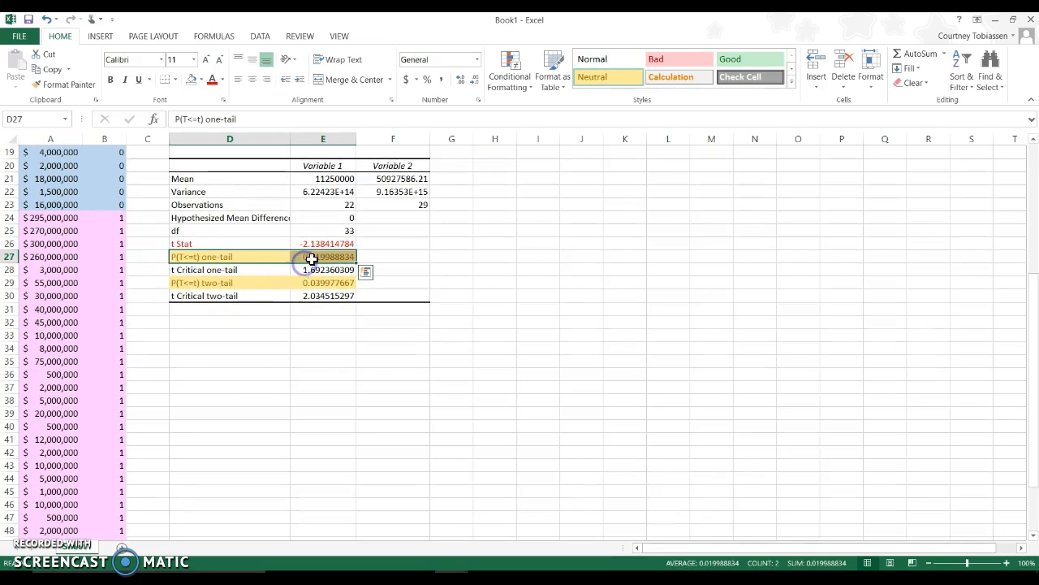
click(593, 64)
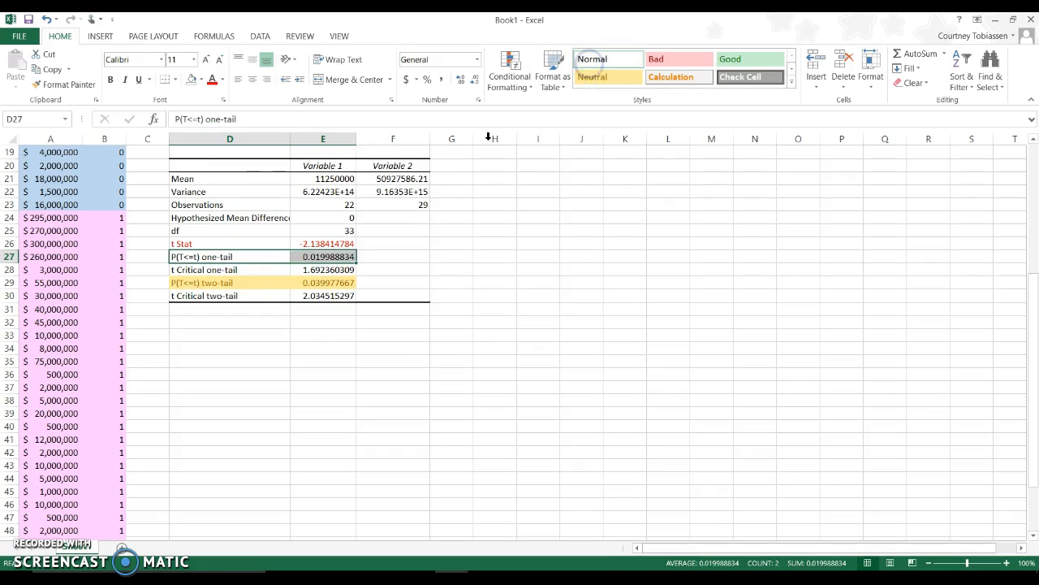
Enter in F29 "less than alph .05 - IS sig so I'll reject the null - say IS sig diff between male and female net worth".
click(379, 283)
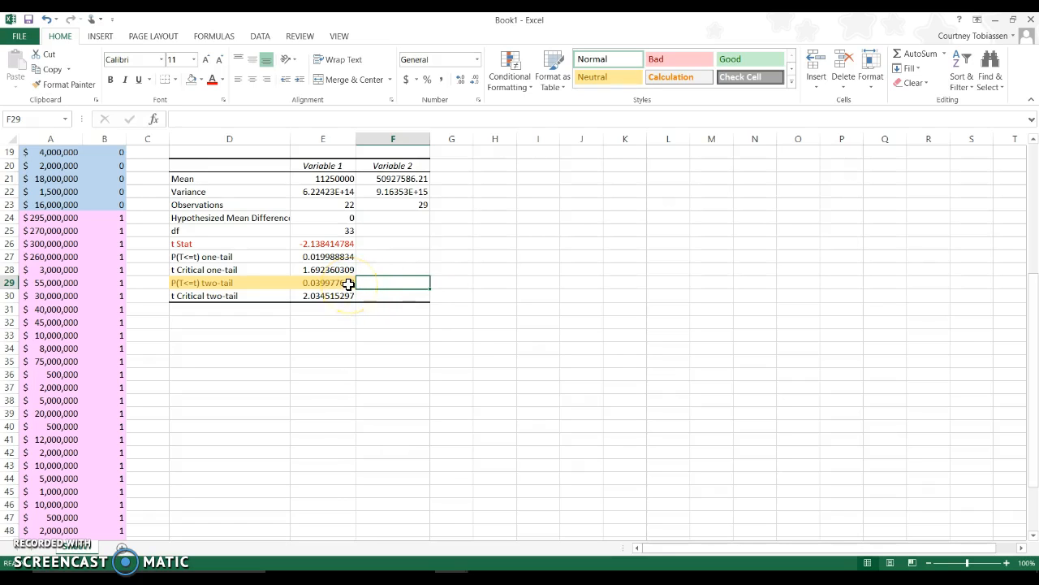
text(less than alph .05 - IS sig so I'll reject the null - say IS sig diff)
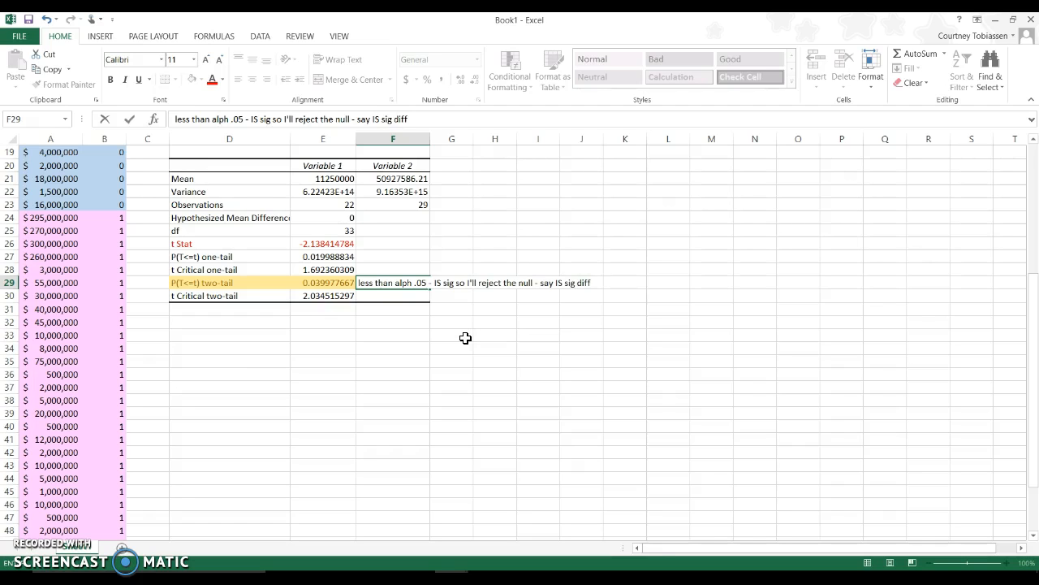
text(between male and female net worth)
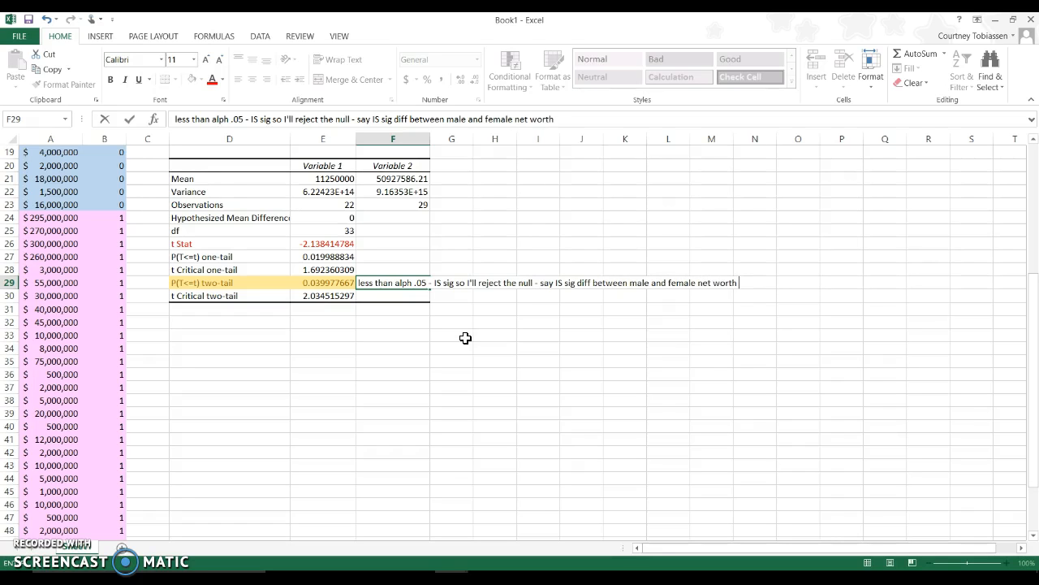
key(Return)
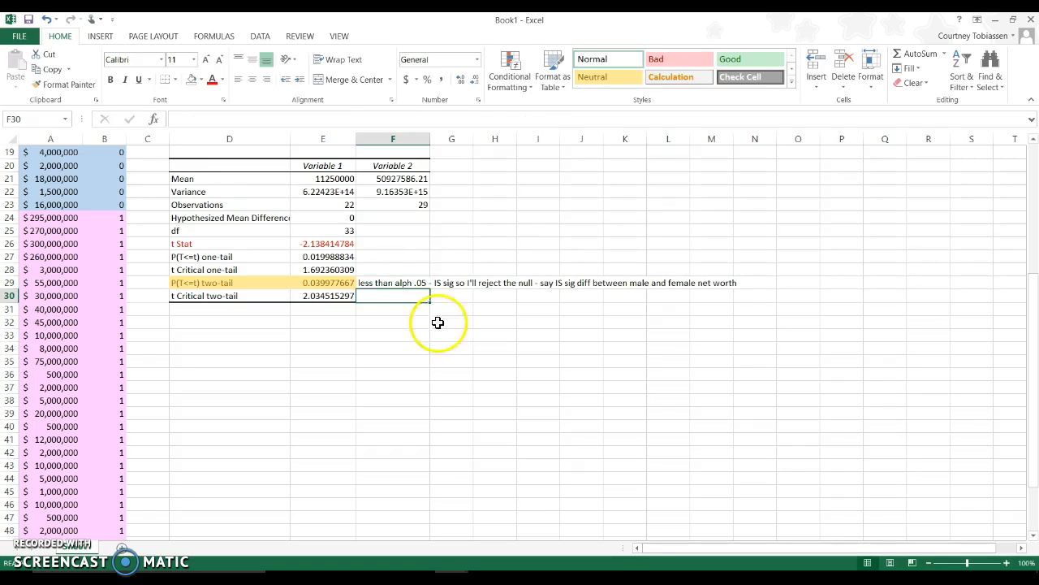
Apply the Good cell style to the conclusion in F29.
click(398, 282)
click(739, 58)
click(450, 296)
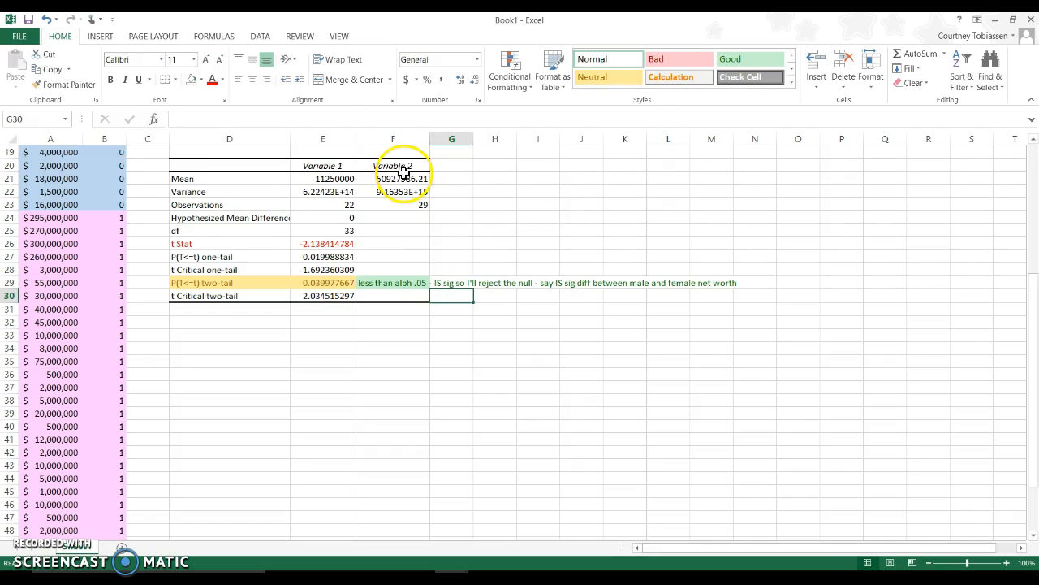
Apply the Bad cell style to the Mean row D21:F21 of the t-test output, and deselect it.
drag(267, 173, 377, 181)
click(679, 59)
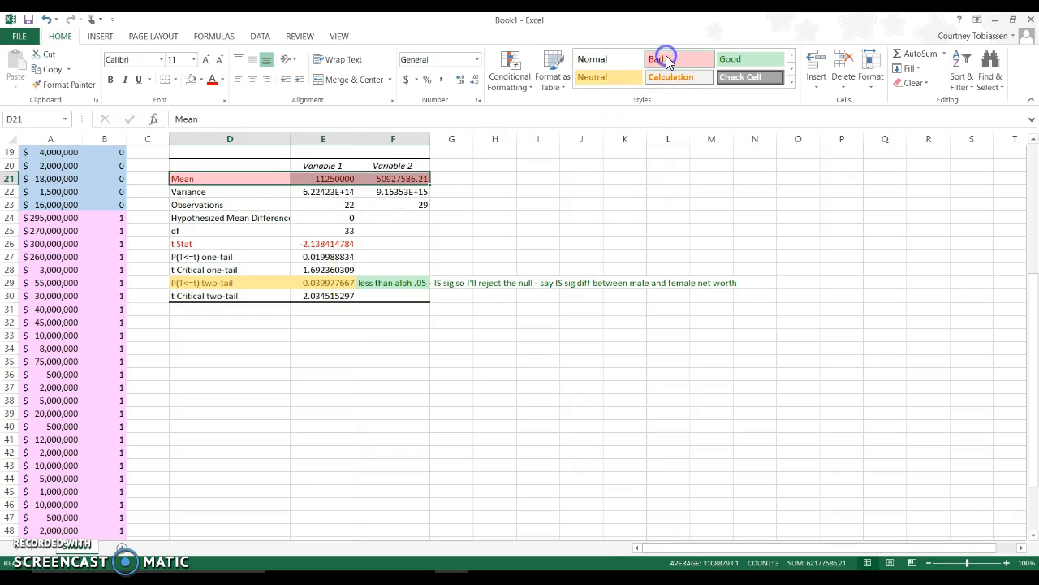
click(508, 175)
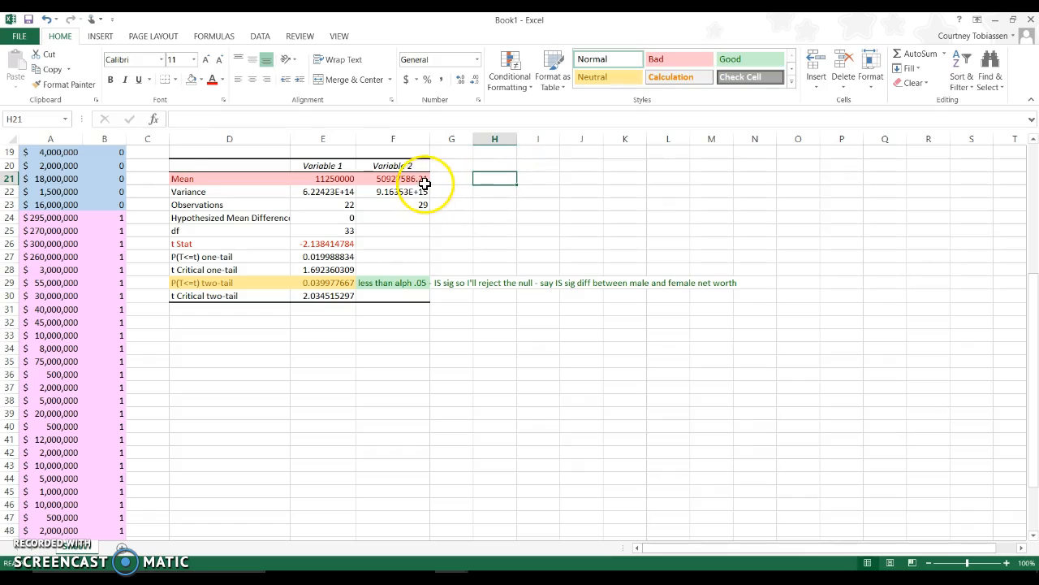
Rename the t-test output's column headers to "Male" in E20 and "Female" in F20.
click(345, 163)
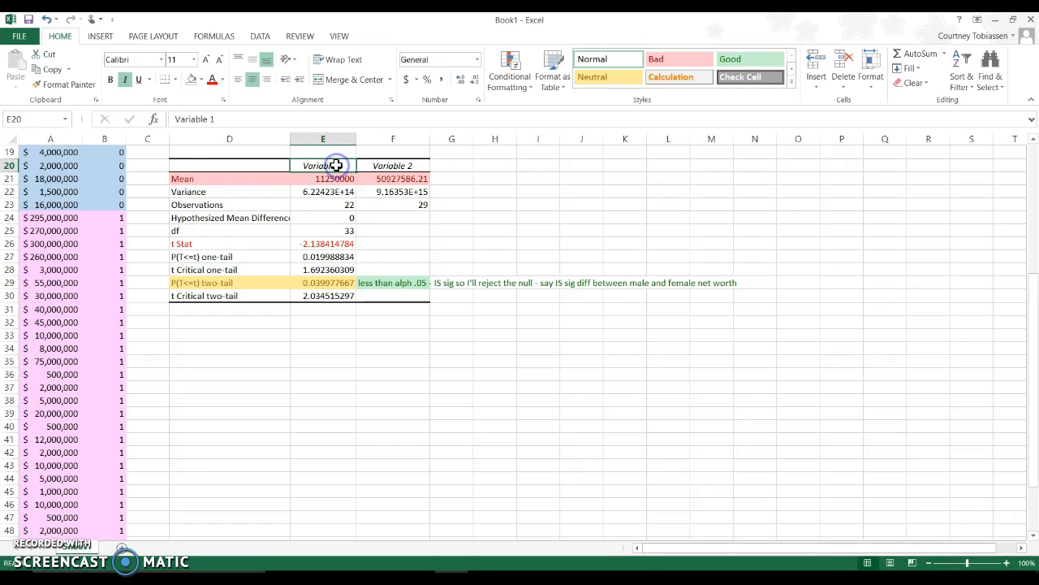
text(MAle)
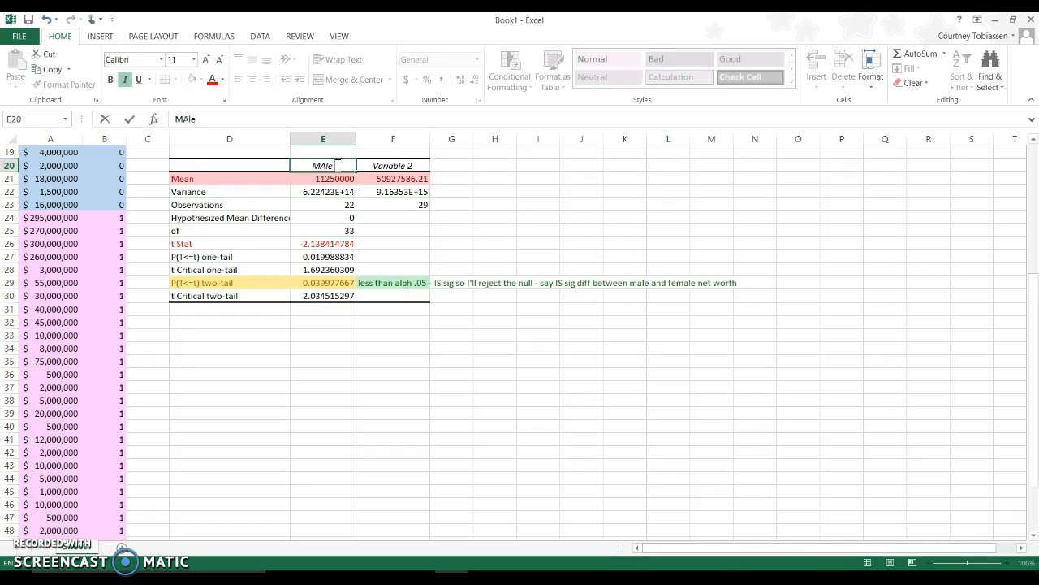
key(Tab)
text(F)
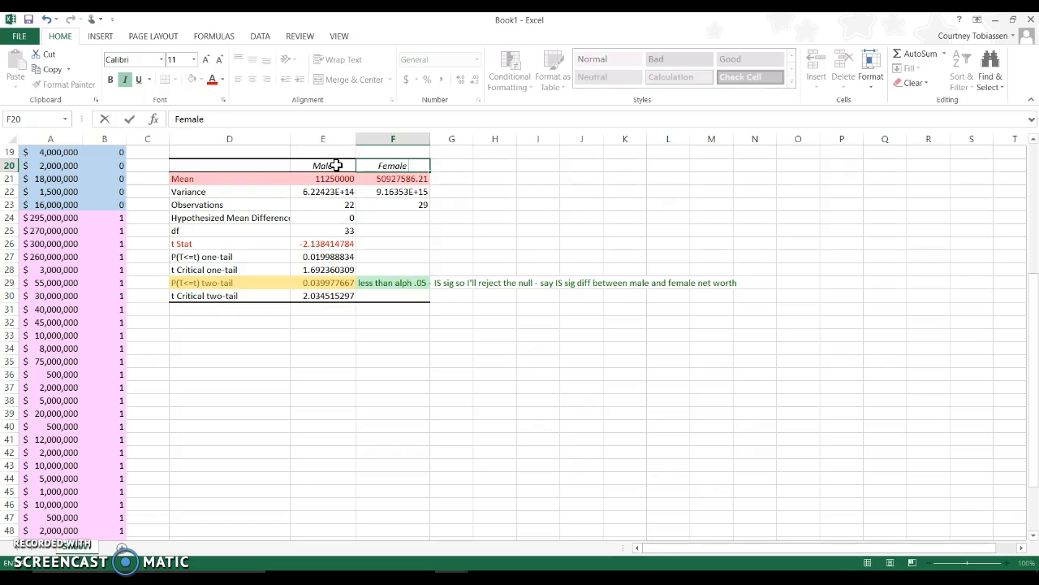
key(Return)
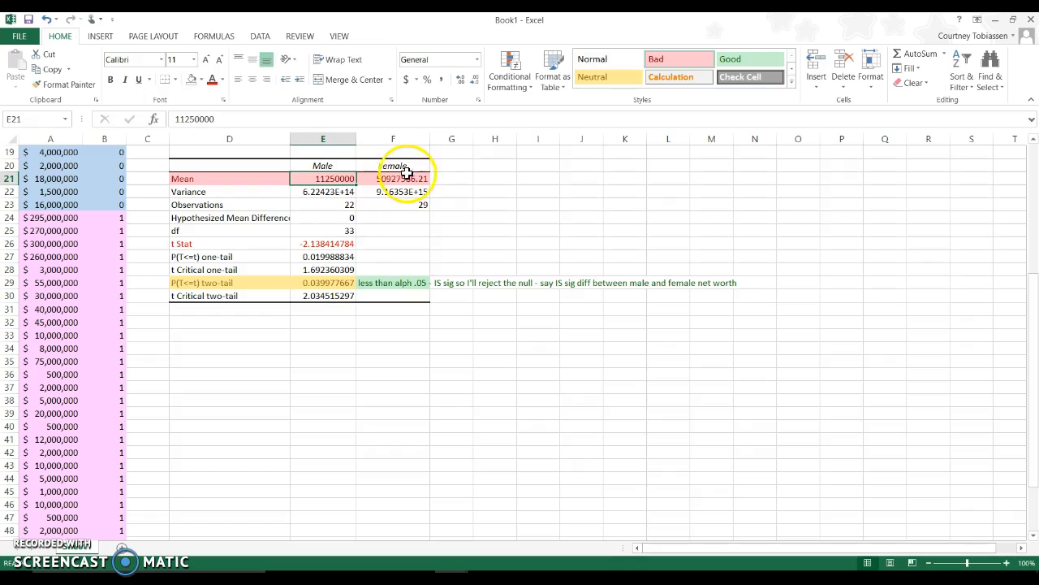
click(412, 178)
click(422, 166)
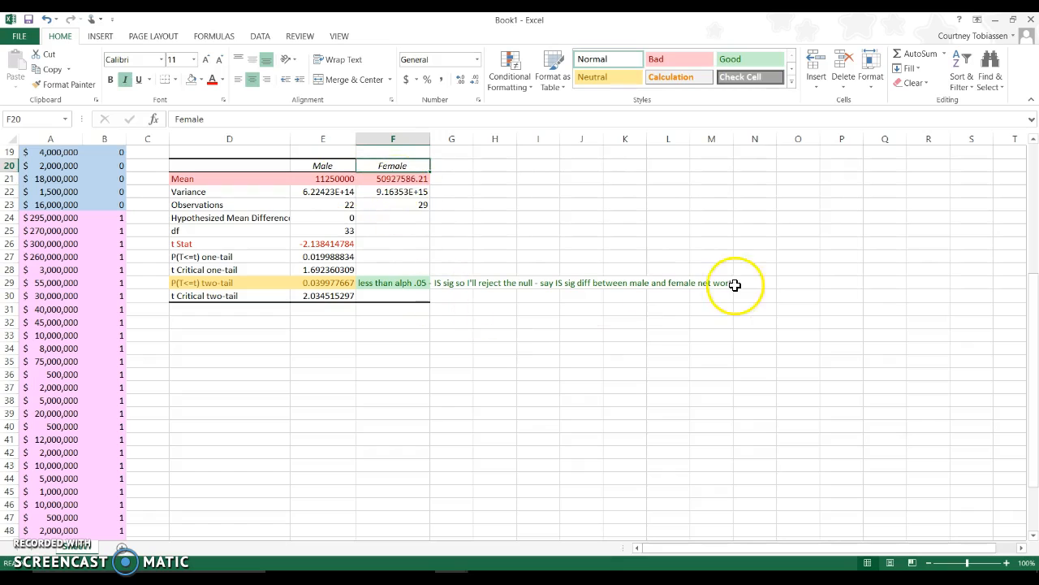
Enter the note "females $$" in G30, below the t-test conclusion.
click(457, 295)
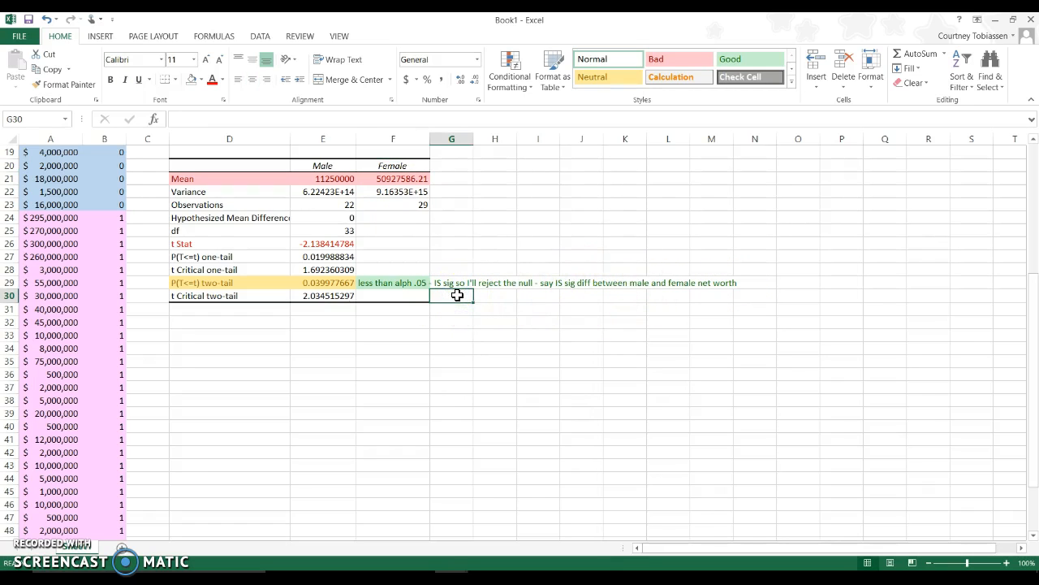
text(females $$)
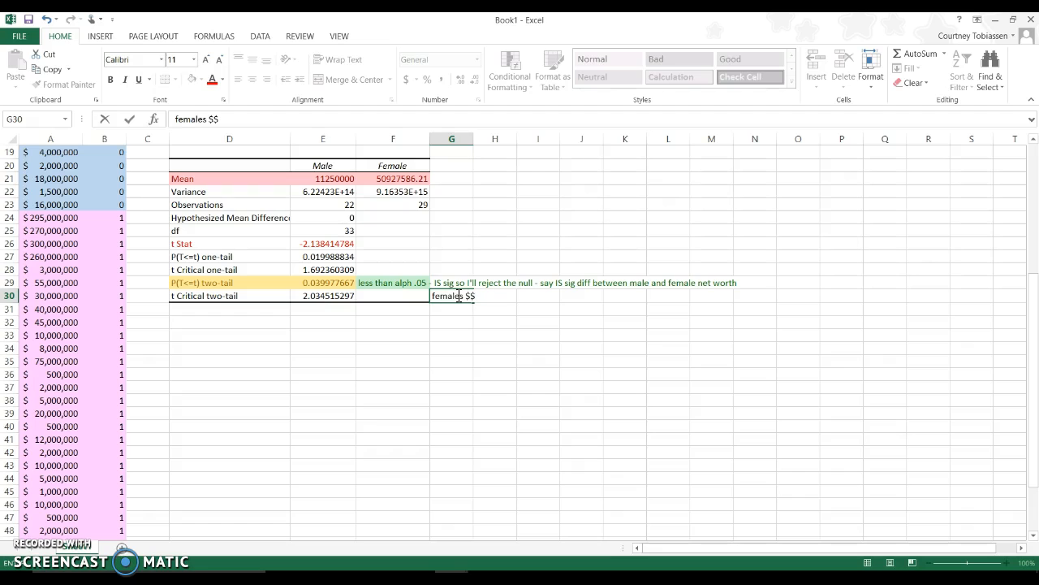
key(Return)
double_click(457, 296)
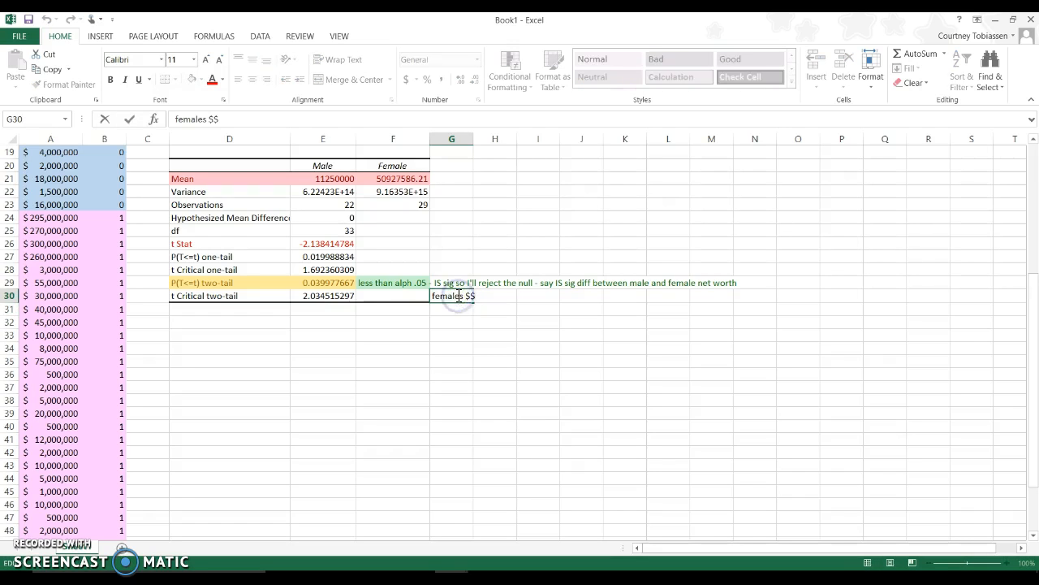
drag(479, 294, 432, 296)
click(446, 320)
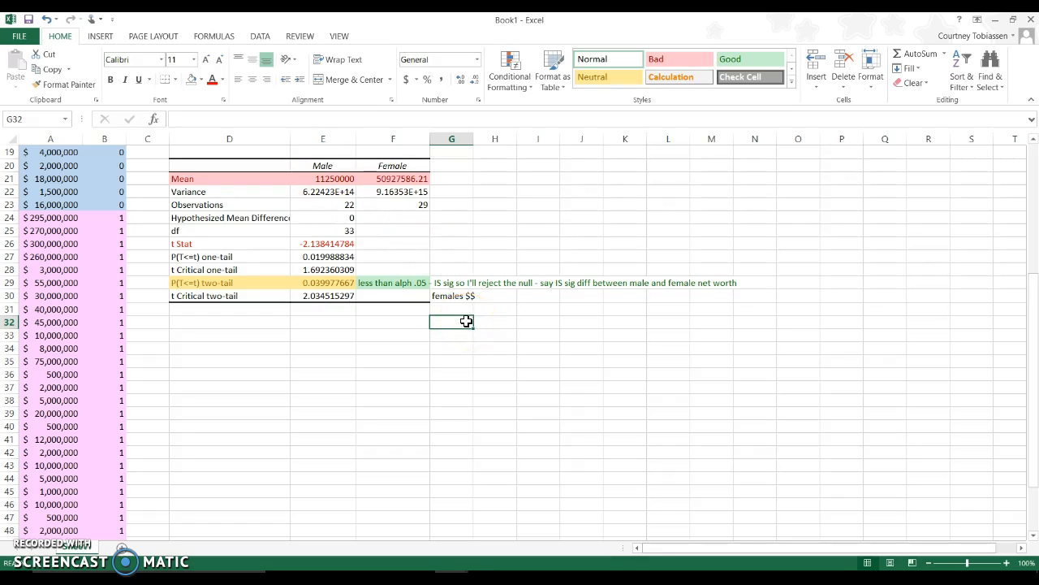
scroll(466, 321, up, 6)
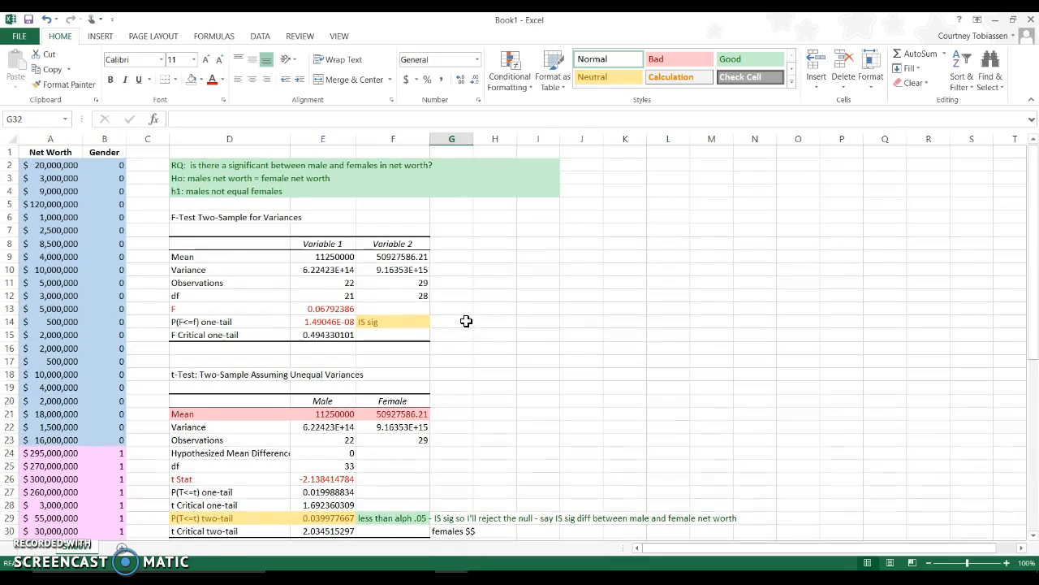
drag(65, 165, 106, 529)
click(61, 454)
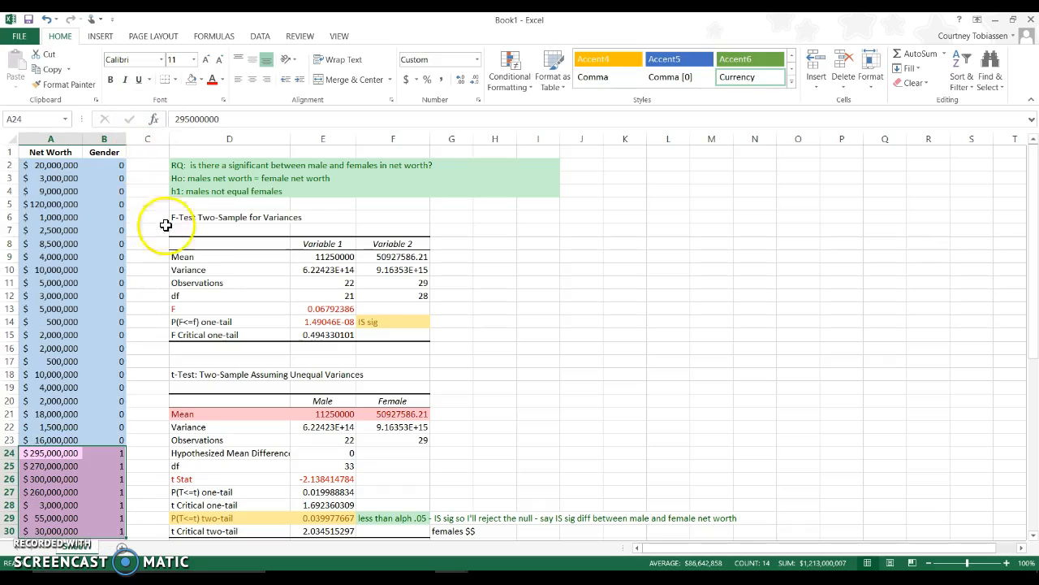
drag(724, 265, 740, 376)
drag(828, 272, 906, 383)
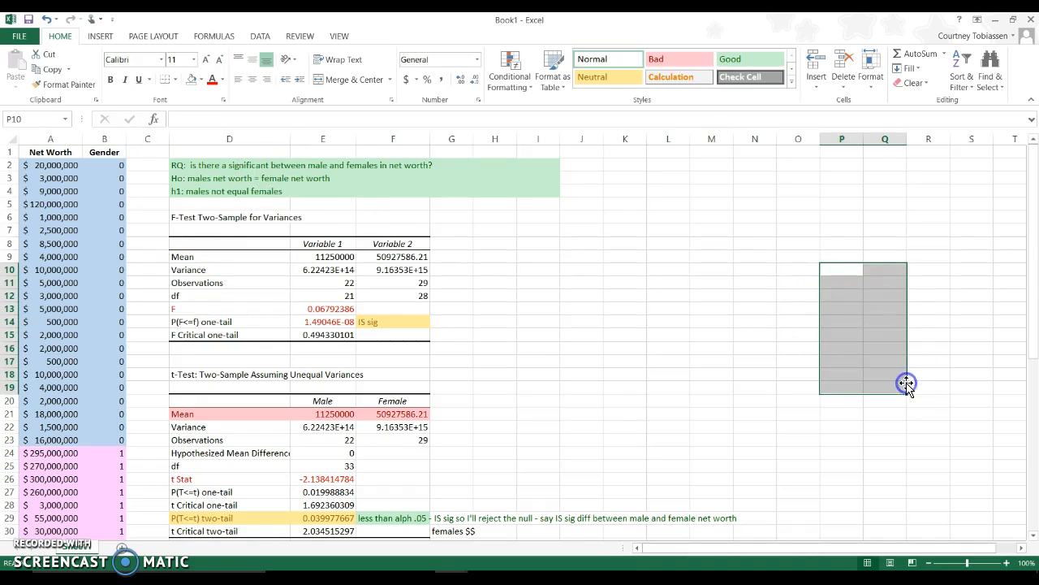